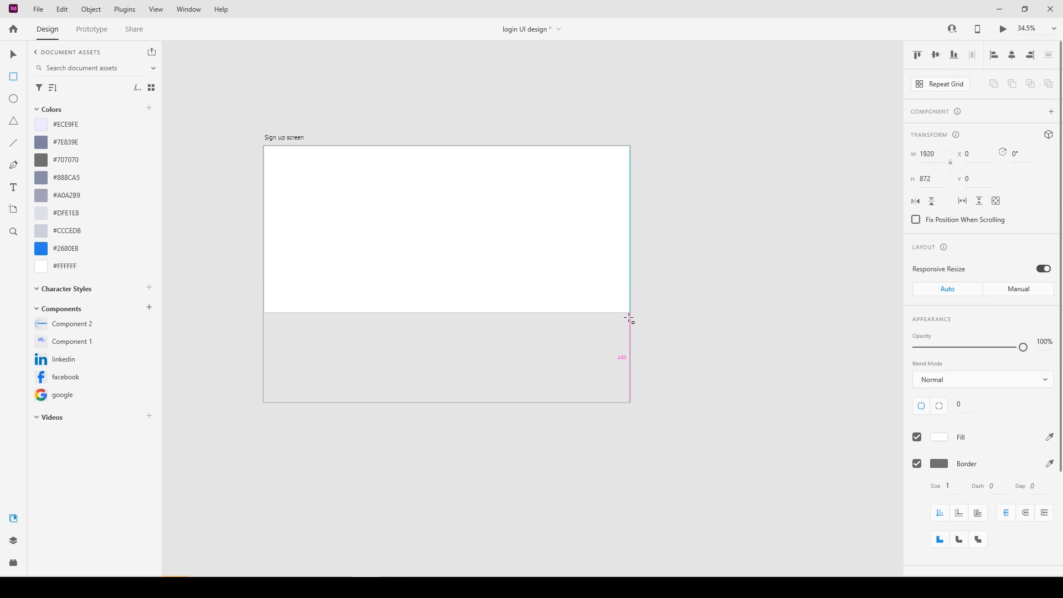
# Give the full-artboard rectangle a 45 corner radius.
pyautogui.click(11, 55)
pyautogui.click(966, 403)
pyautogui.write('45')
pyautogui.press('Return')
pyautogui.click(934, 464)
# Narrow the rectangle to an 861-wide left panel filled with light purple #ECE9FE.
pyautogui.click(715, 393)
pyautogui.click(626, 377)
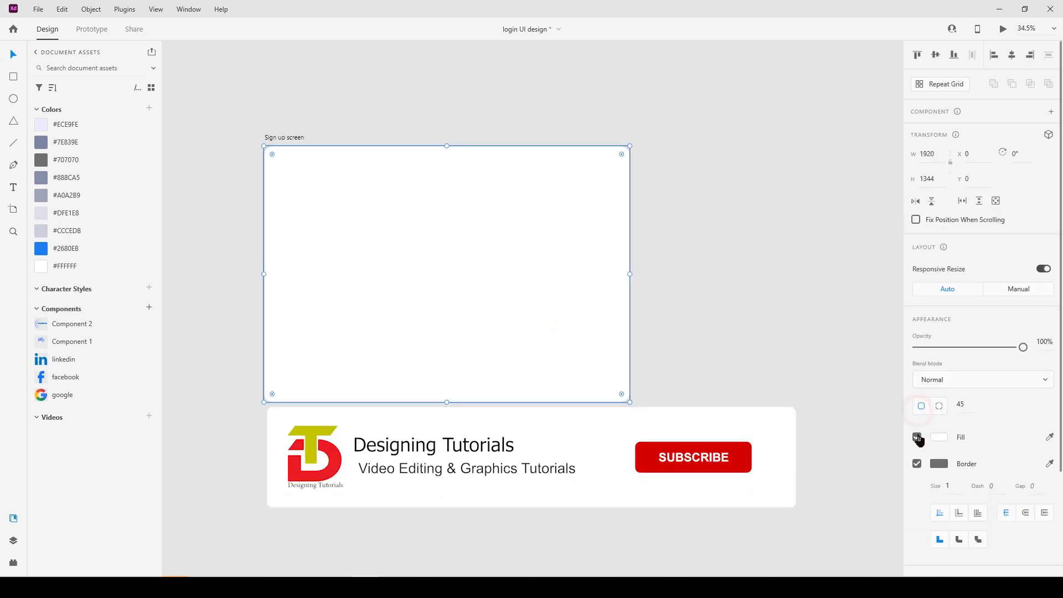
pyautogui.moveTo(630, 274); pyautogui.dragTo(423, 275)
pyautogui.hotkey('ctrl', 'z')
pyautogui.click(479, 268)
pyautogui.rightClick(479, 270)
pyautogui.rightClick(474, 258)
pyautogui.press('Escape')
pyautogui.moveTo(630, 274); pyautogui.dragTo(435, 277)
pyautogui.click(936, 156)
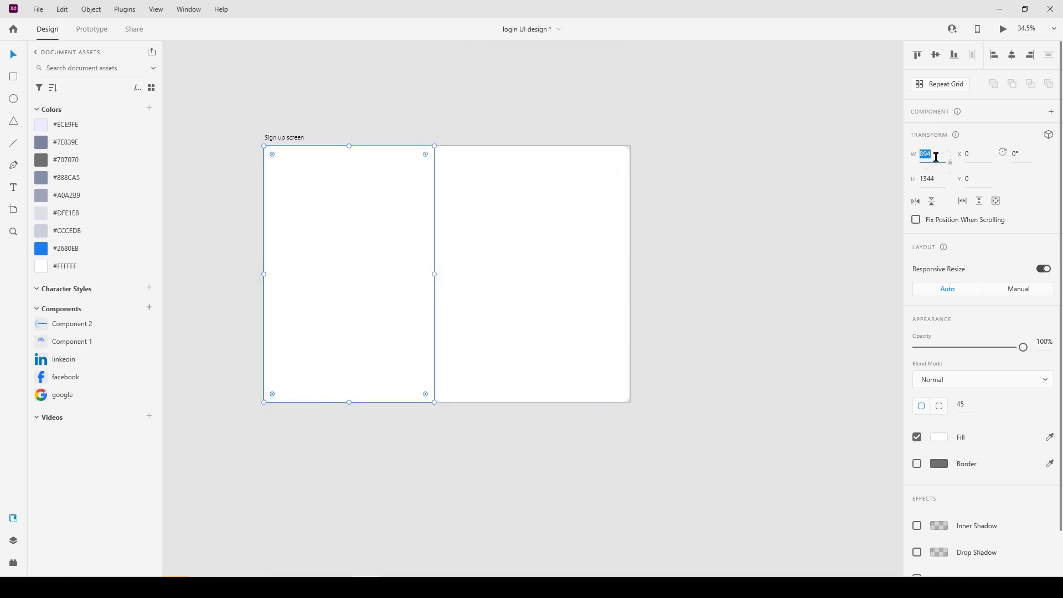
pyautogui.press('Return')
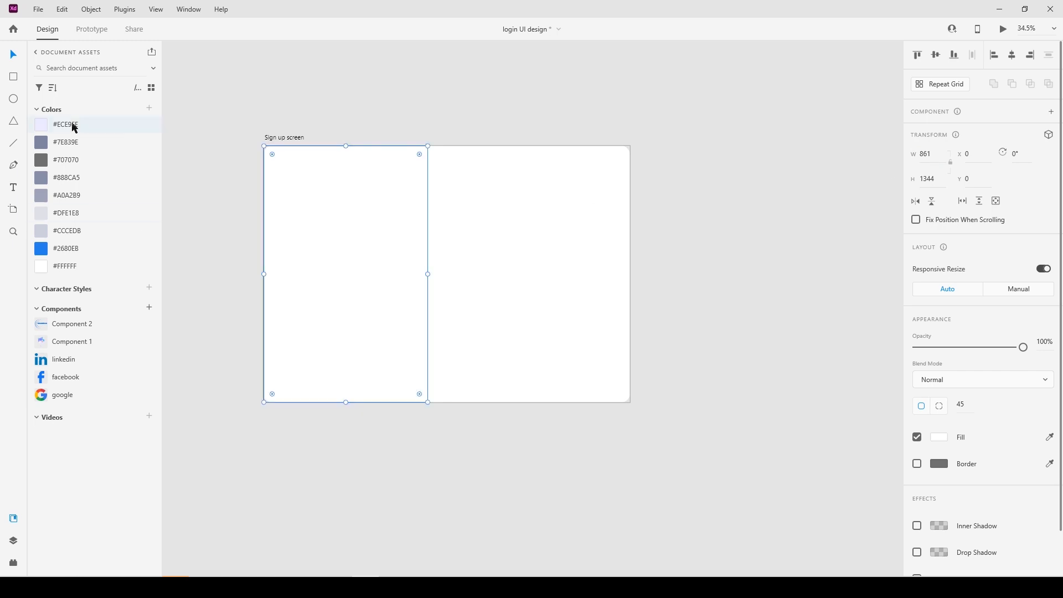
pyautogui.click(71, 125)
pyautogui.click(227, 234)
# Place the Component 1 illustration from Assets centred in the purple panel.
pyautogui.moveTo(69, 342); pyautogui.dragTo(356, 257)
pyautogui.click(365, 427)
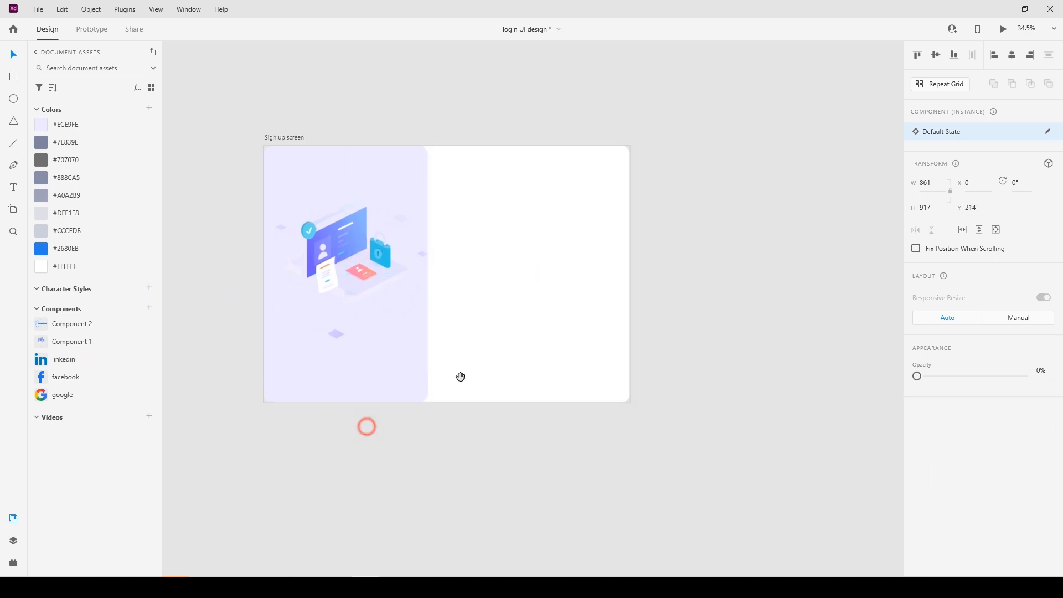
pyautogui.moveTo(494, 235); pyautogui.dragTo(413, 299)
pyautogui.click(237, 235)
pyautogui.moveTo(337, 461); pyautogui.dragTo(401, 491)
# Square off the panel's bottom-right corner and start a text box at the top right.
pyautogui.click(403, 491)
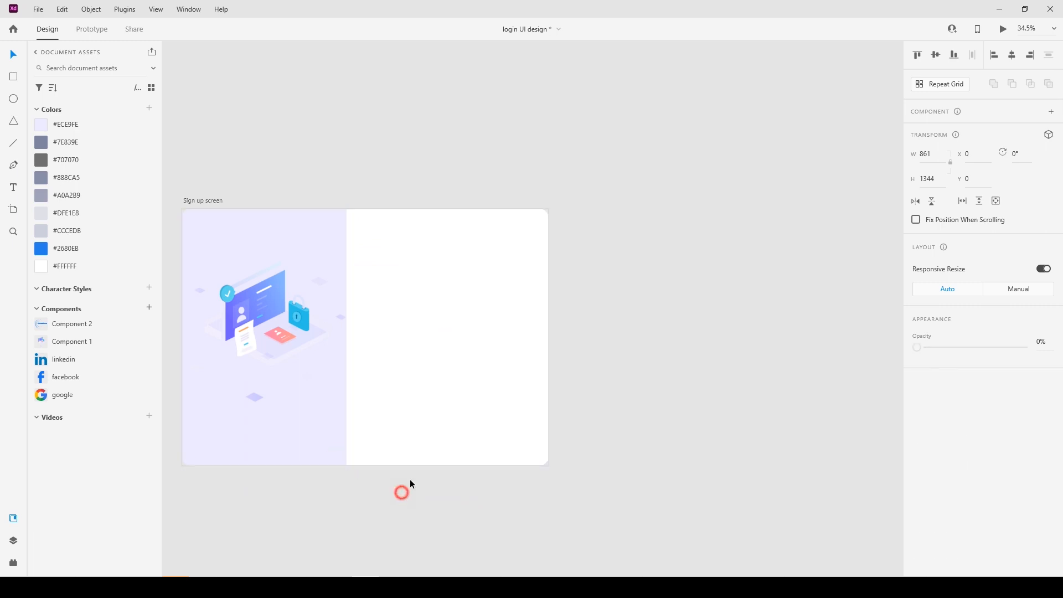
pyautogui.moveTo(496, 255); pyautogui.dragTo(470, 284)
pyautogui.scroll(3, 470, 284)
pyautogui.moveTo(390, 275); pyautogui.dragTo(432, 295)
pyautogui.press('t')
pyautogui.click(430, 255)
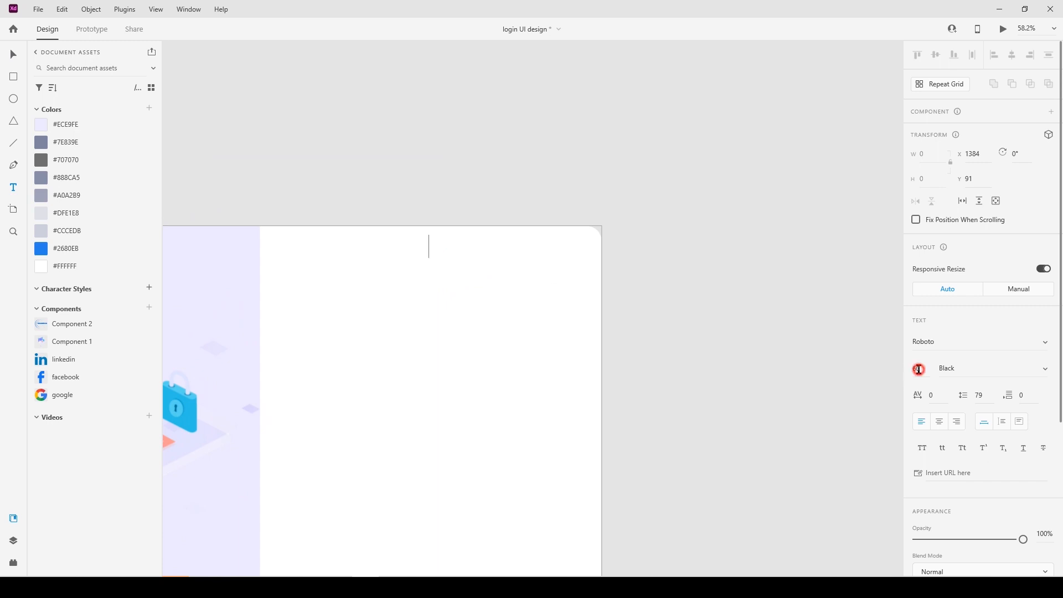
# Type 'Already have an account?' in Poppins Medium.
pyautogui.click(1046, 372)
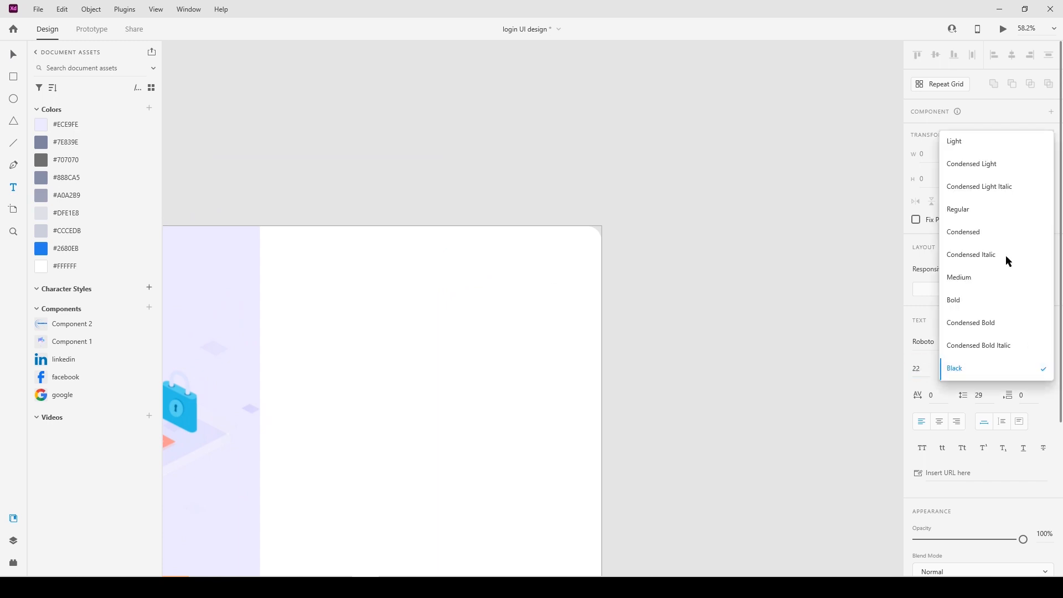
pyautogui.click(973, 285)
pyautogui.click(945, 340)
pyautogui.write('Pop')
pyautogui.press('Return')
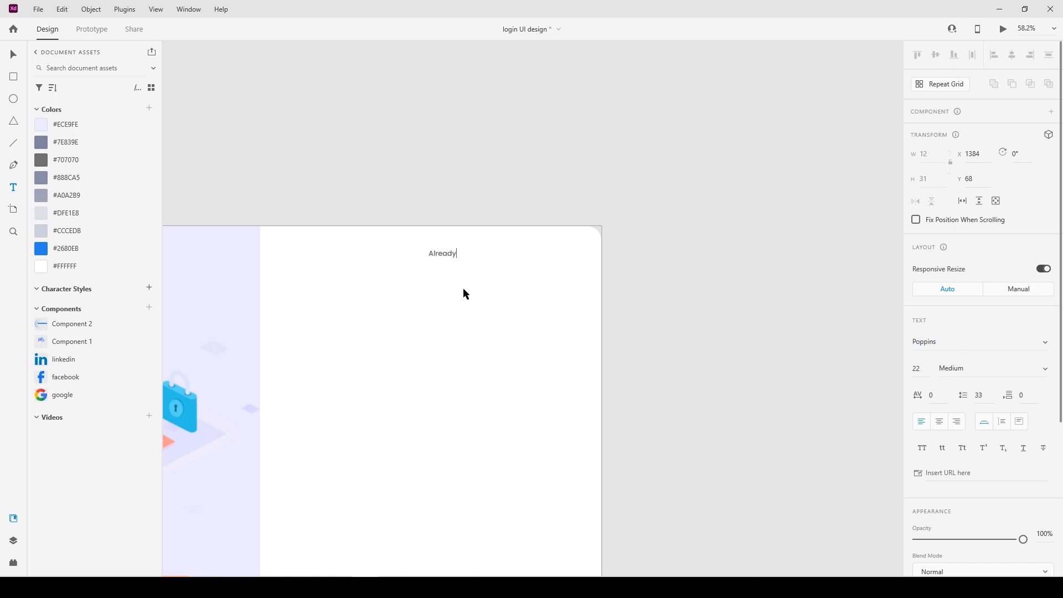
pyautogui.write('e an accounr')
pyautogui.press('BackSpace')
pyautogui.write('t?')
pyautogui.click(475, 182)
# Draw a 156×55 box beside the question with fully rounded corners.
pyautogui.click(17, 60)
pyautogui.click(14, 82)
pyautogui.moveTo(538, 244); pyautogui.dragTo(588, 264)
pyautogui.click(13, 54)
pyautogui.click(935, 183)
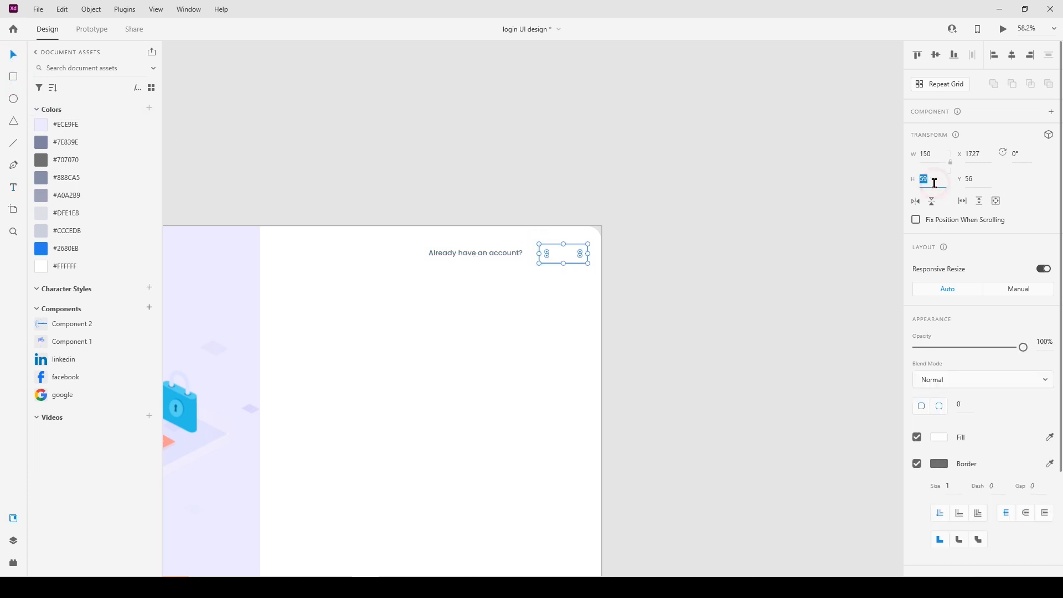
pyautogui.write('55')
pyautogui.press('Return')
pyautogui.click(938, 152)
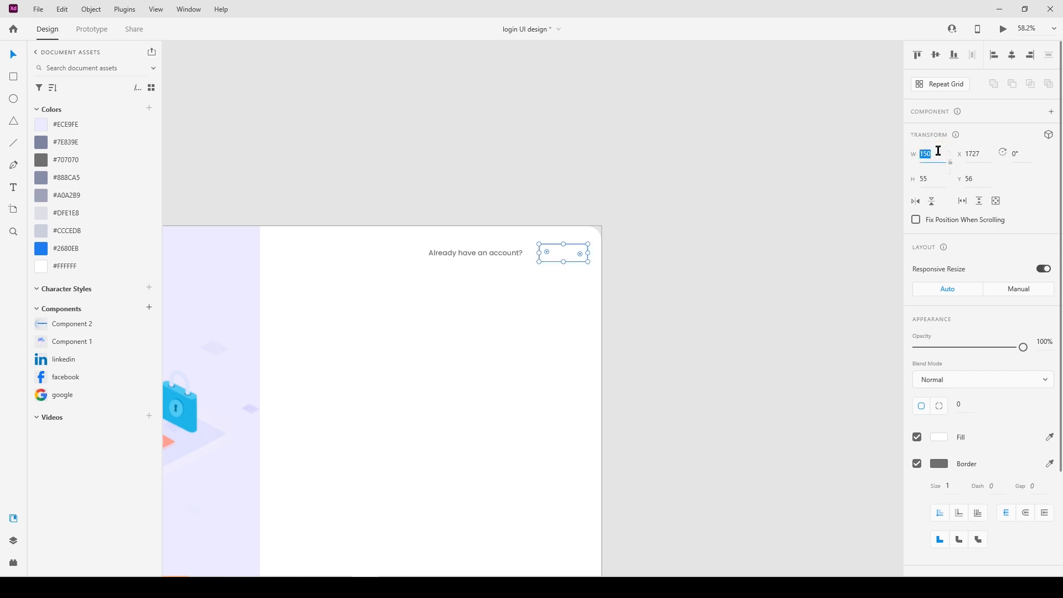
pyautogui.press('Return')
pyautogui.moveTo(581, 254); pyautogui.dragTo(483, 276)
pyautogui.click(655, 278)
# Centre the question text vertically on the rounded box and nudge it right.
pyautogui.click(562, 252)
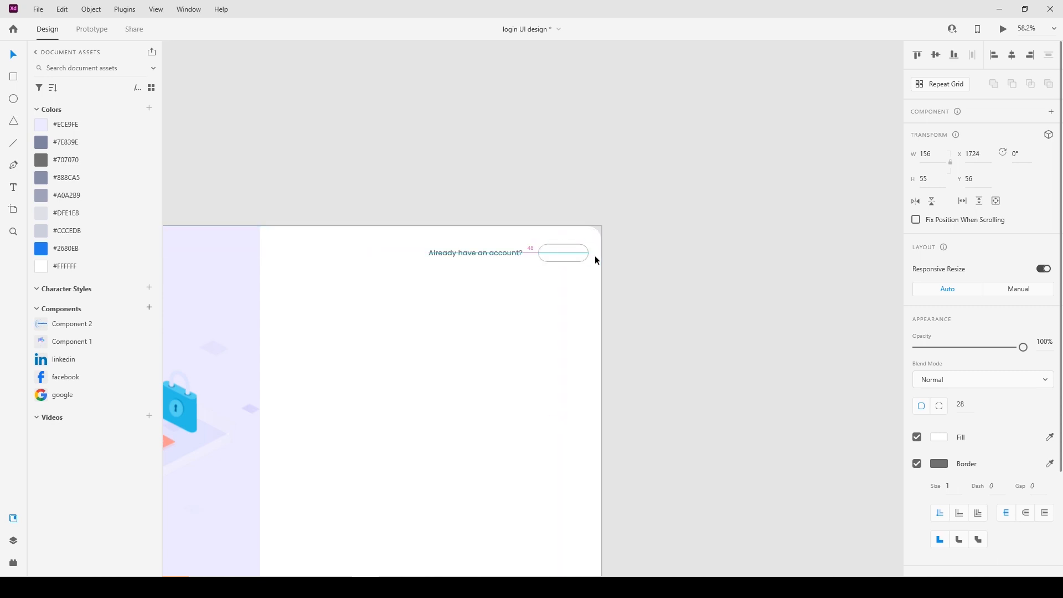
pyautogui.keyDown('shift'); pyautogui.click(508, 257); pyautogui.keyUp('shift')
pyautogui.click(936, 54)
pyautogui.click(681, 271)
pyautogui.click(517, 253)
pyautogui.press('Right')
pyautogui.press('Right')
pyautogui.press('Right')
pyautogui.press('Right')
pyautogui.press('Right')
pyautogui.press('Right')
pyautogui.press('Right')
pyautogui.press('Right')
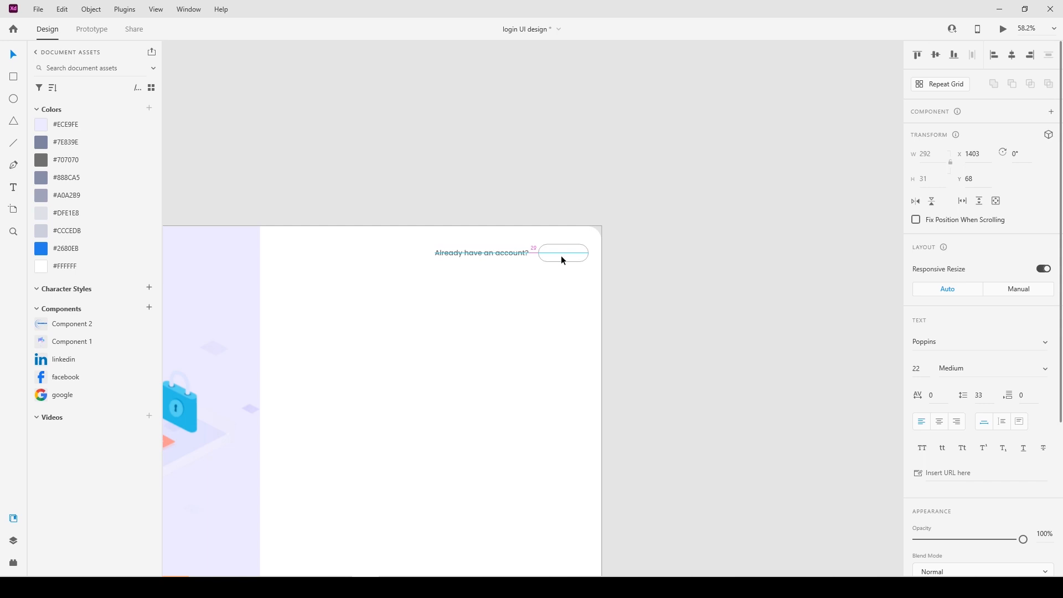
# Add SemiBold 'Sign in' text centred horizontally inside the rounded box.
pyautogui.press('t')
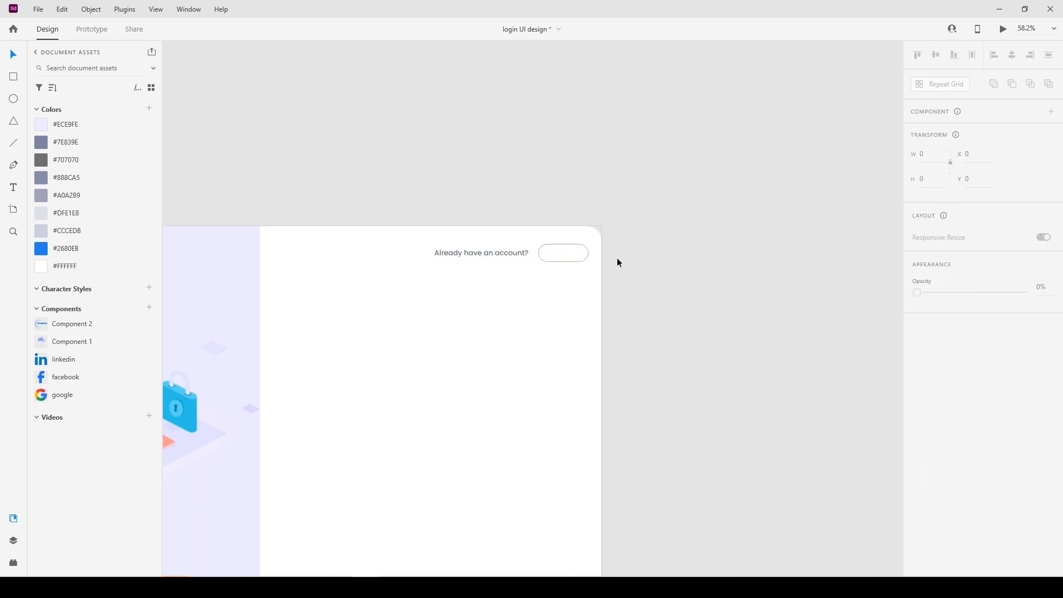
pyautogui.click(556, 253)
pyautogui.write('Sign in')
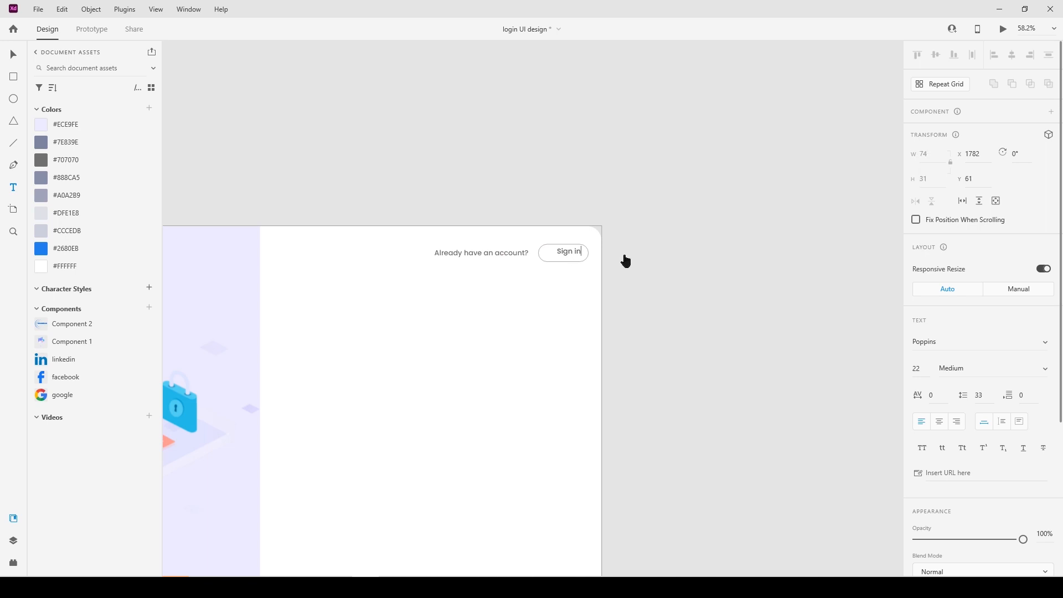
pyautogui.press('Escape')
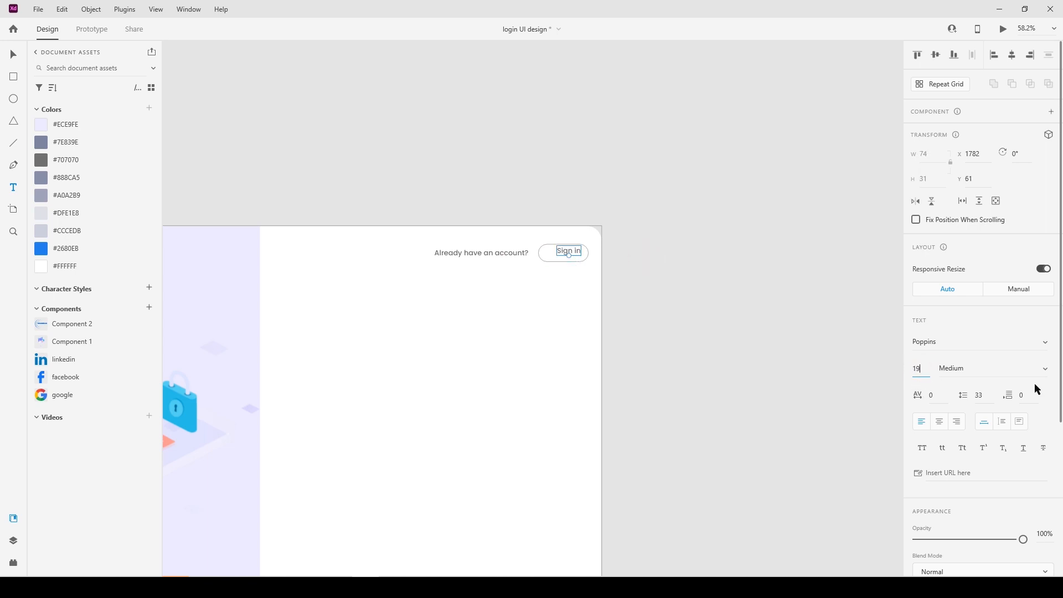
pyautogui.click(1045, 368)
pyautogui.click(1008, 434)
pyautogui.press('v')
pyautogui.keyDown('shift'); pyautogui.click(589, 258); pyautogui.keyUp('shift')
pyautogui.click(1012, 55)
# Line up the question text and Sign in button vertically.
pyautogui.click(612, 257)
pyautogui.click(523, 252)
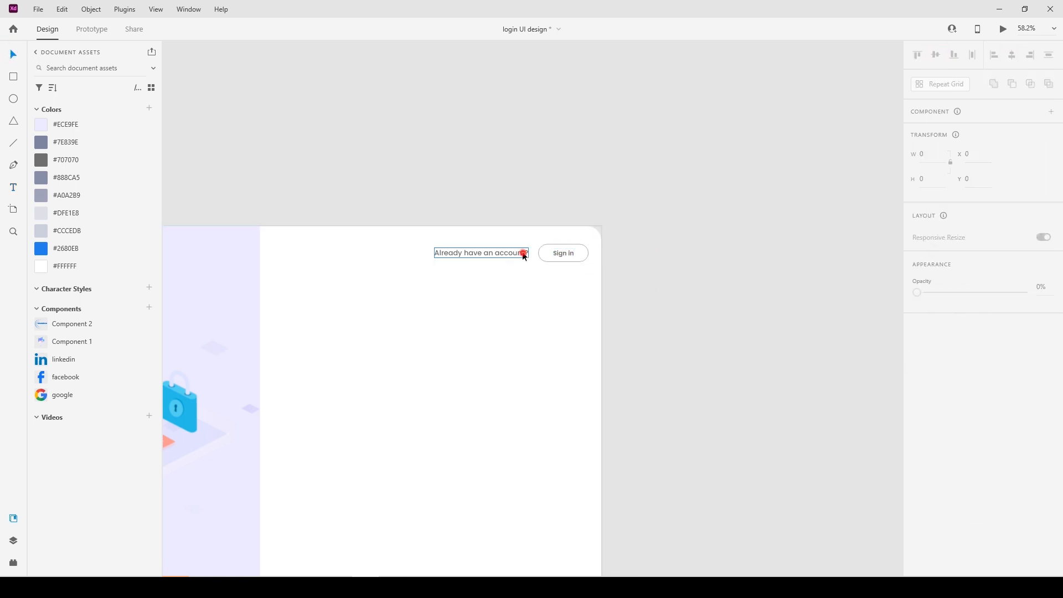
pyautogui.keyDown('shift'); pyautogui.click(541, 259); pyautogui.keyUp('shift')
pyautogui.click(937, 55)
pyautogui.click(737, 221)
pyautogui.press('space')
pyautogui.moveTo(457, 323); pyautogui.dragTo(591, 189)
pyautogui.press('t')
pyautogui.click(406, 183)
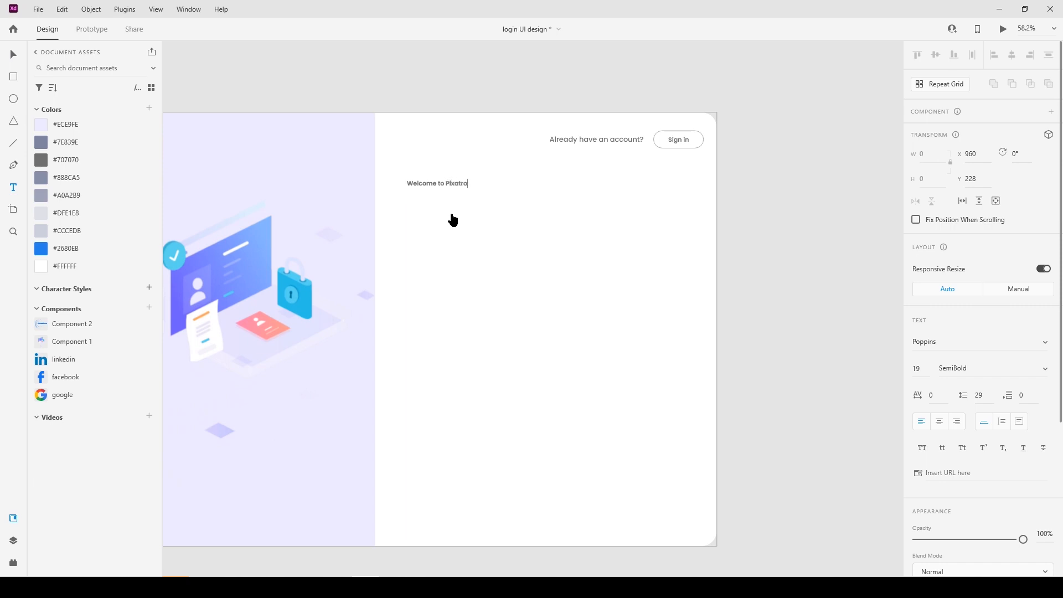
# Style the heading in Roboto Black at size 60.
pyautogui.press('Escape')
pyautogui.click(965, 346)
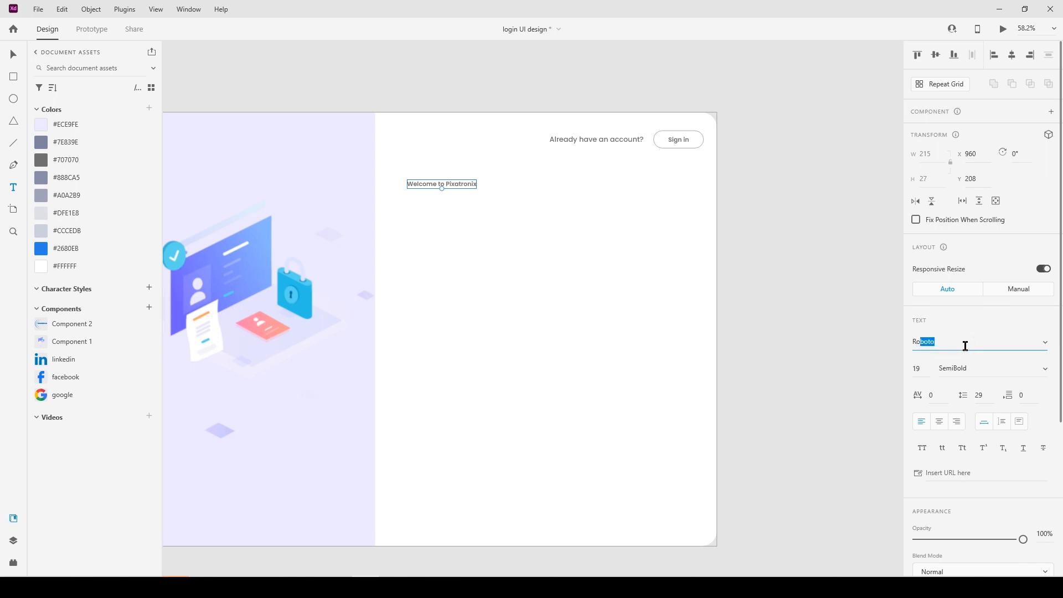
pyautogui.press('Return')
pyautogui.click(928, 368)
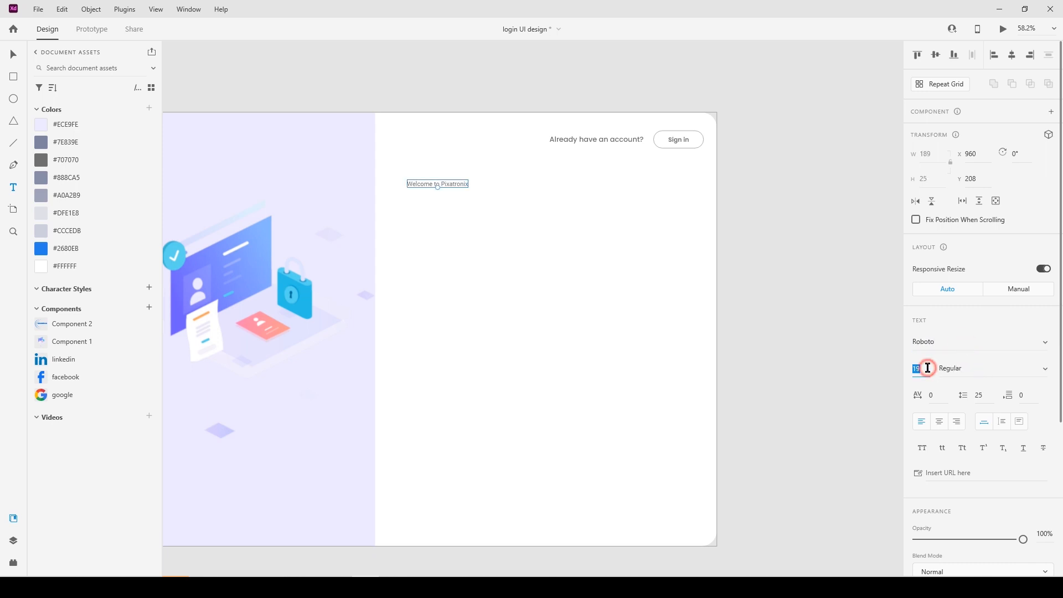
pyautogui.write('60')
pyautogui.press('Return')
pyautogui.click(1045, 368)
pyautogui.click(962, 480)
# Move the heading lower on the artboard and fill it #000000.
pyautogui.click(13, 53)
pyautogui.moveTo(432, 178); pyautogui.dragTo(435, 202)
pyautogui.press('alt')
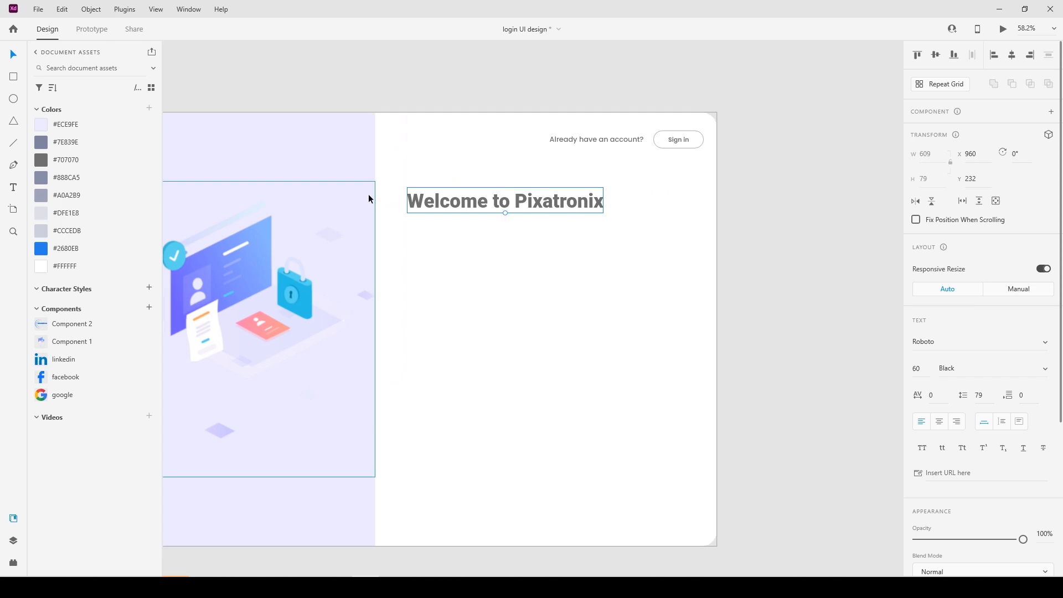
pyautogui.press('Right')
pyautogui.press('Right')
pyautogui.press('Right')
pyautogui.press('Right')
pyautogui.press('Right')
pyautogui.press('Right')
pyautogui.press('Right')
pyautogui.press('Right')
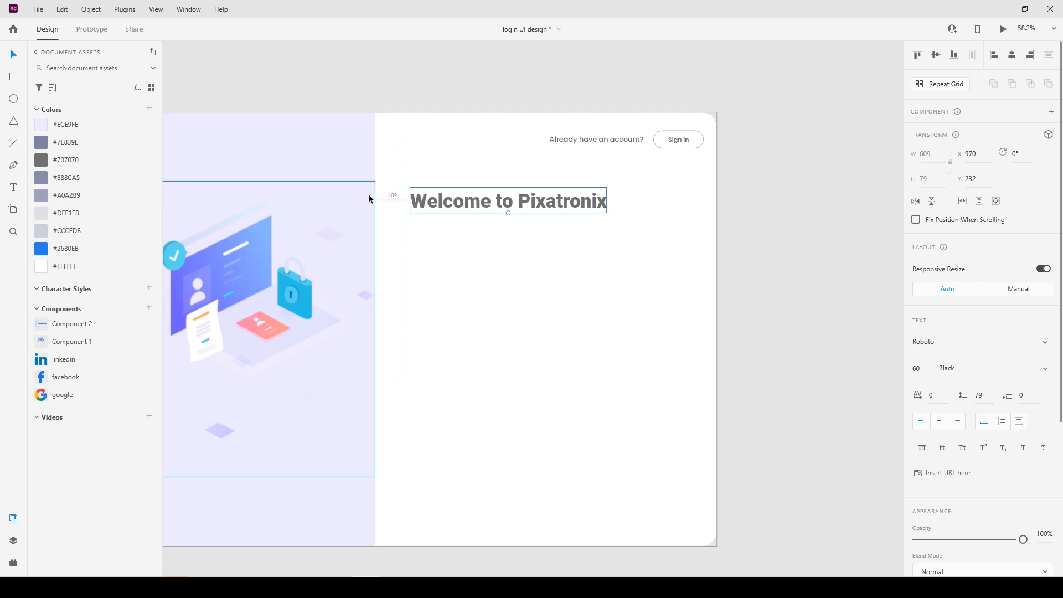
pyautogui.scroll(-4, 1060, 419)
pyautogui.click(936, 388)
pyautogui.moveTo(831, 396); pyautogui.dragTo(786, 421)
pyautogui.press('alt')
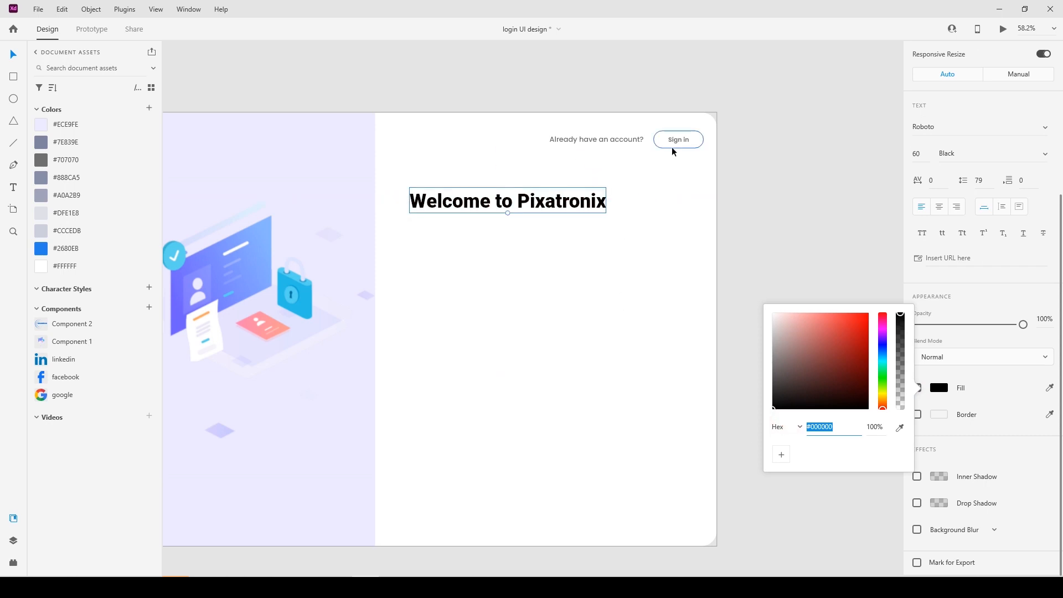
pyautogui.click(781, 226)
# Nudge the heading up slightly, then Alt-drag a duplicate just below it.
pyautogui.click(553, 194)
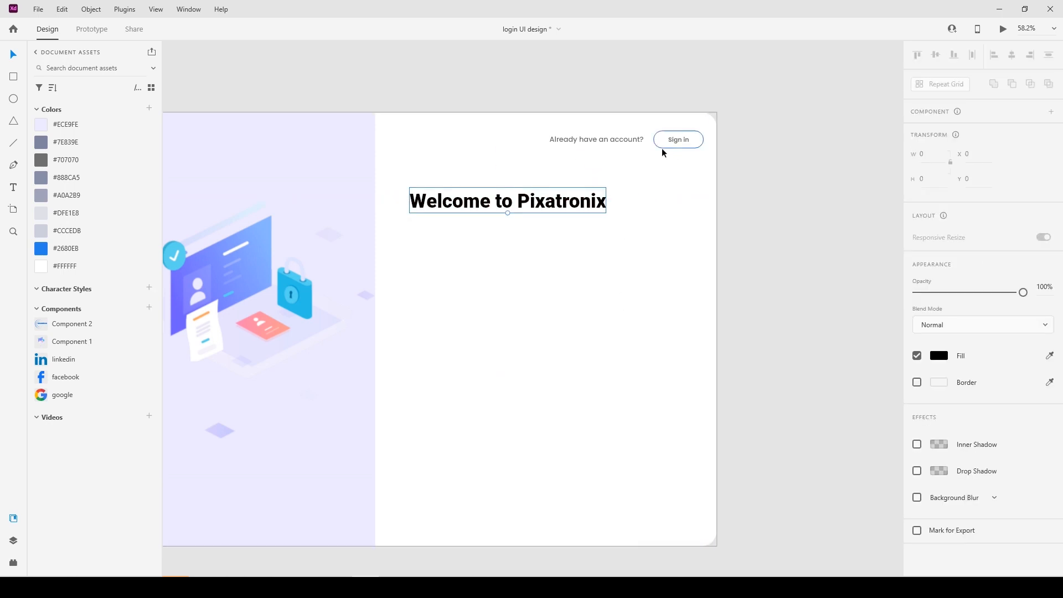
pyautogui.hotkey('shift', 'Up')
pyautogui.hotkey('shift', 'Up')
pyautogui.press('alt')
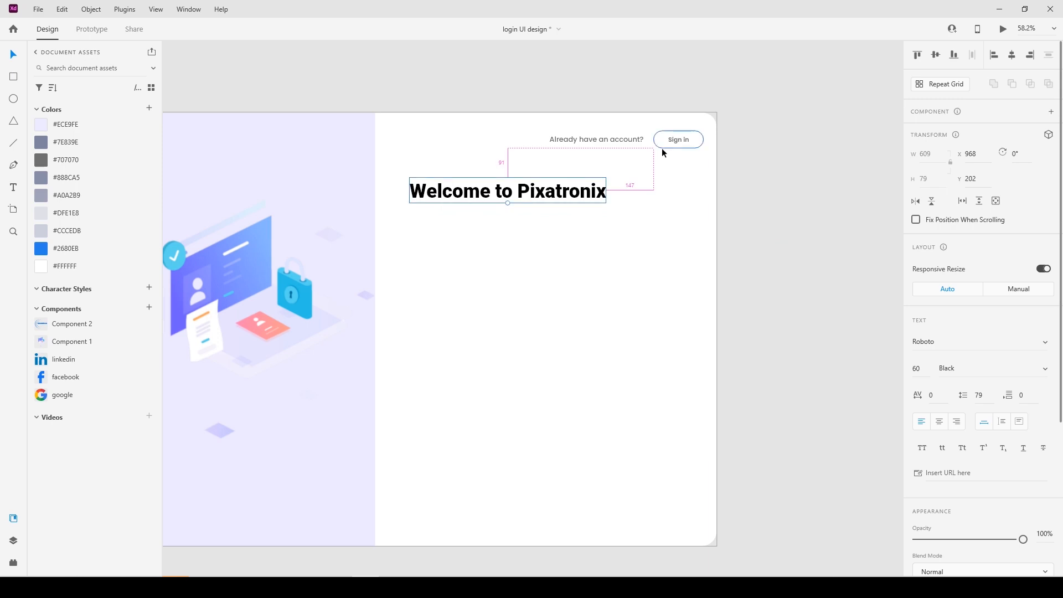
pyautogui.hotkey('shift', 'Up')
pyautogui.click(747, 169)
pyautogui.click(487, 190)
pyautogui.moveTo(487, 190); pyautogui.dragTo(485, 219)
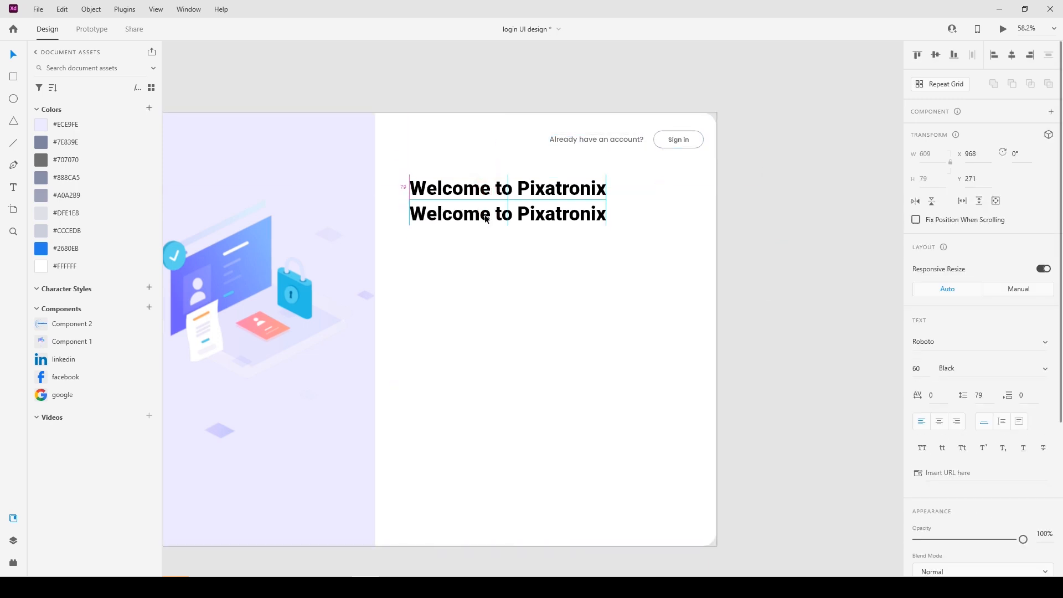
pyautogui.click(920, 370)
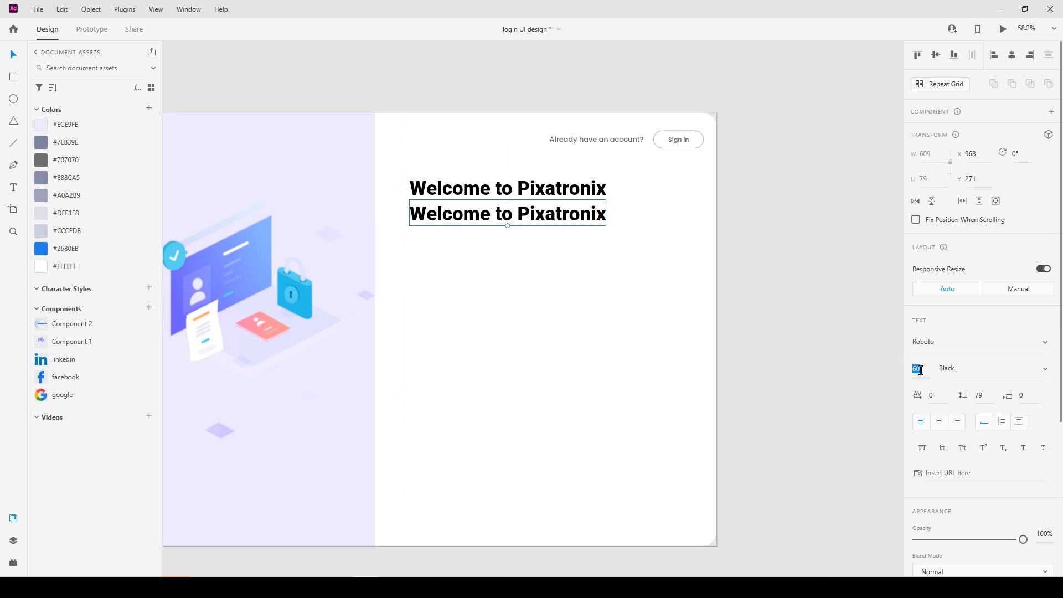
# Make the duplicate Regular weight and retype it as 'Register your account'.
pyautogui.click(1044, 375)
pyautogui.click(975, 207)
pyautogui.doubleClick(492, 219)
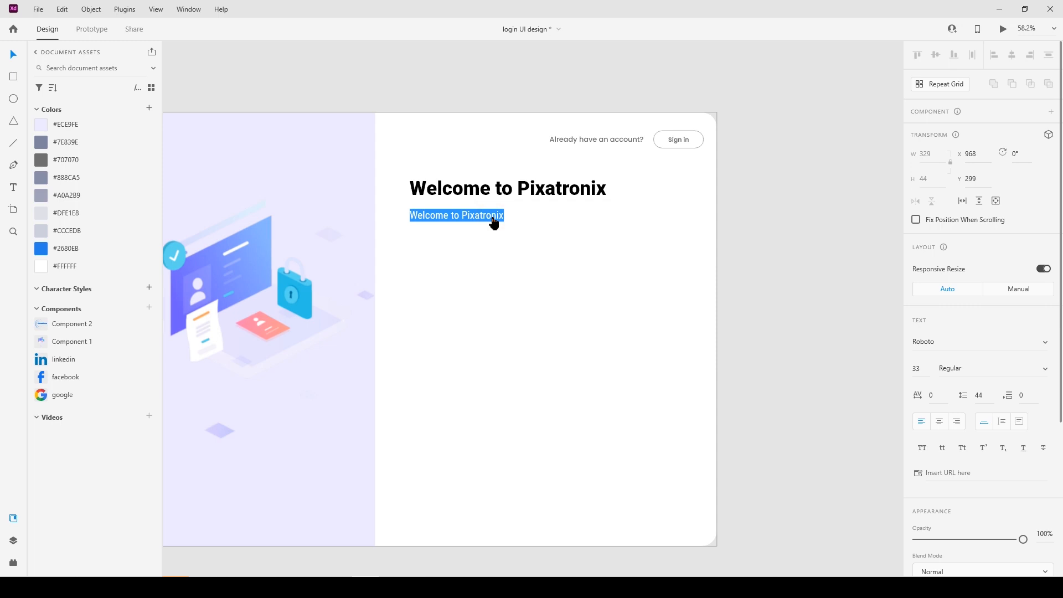
pyautogui.write('Register your account')
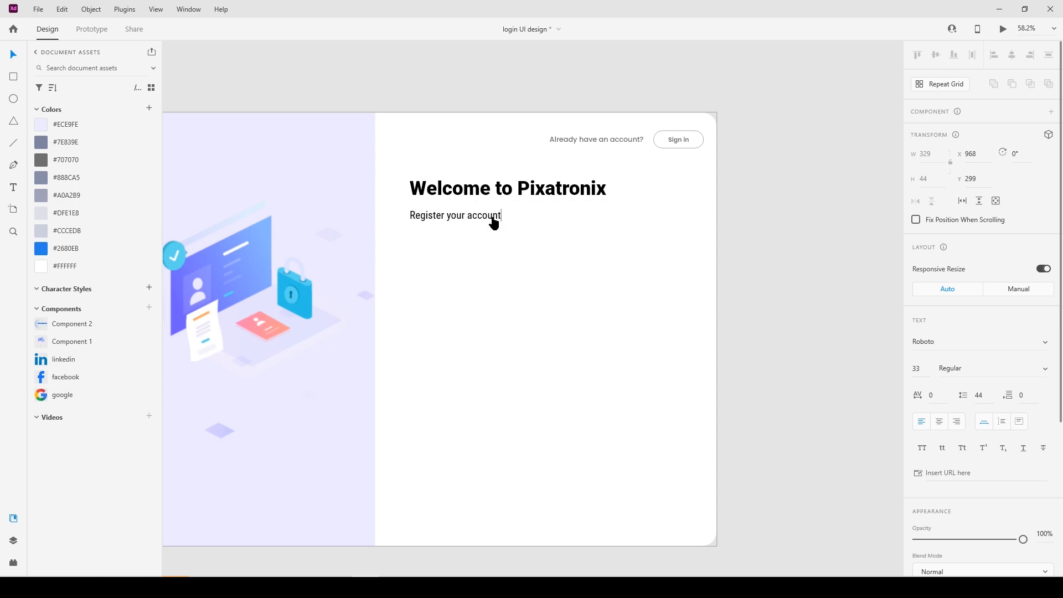
pyautogui.click(493, 244)
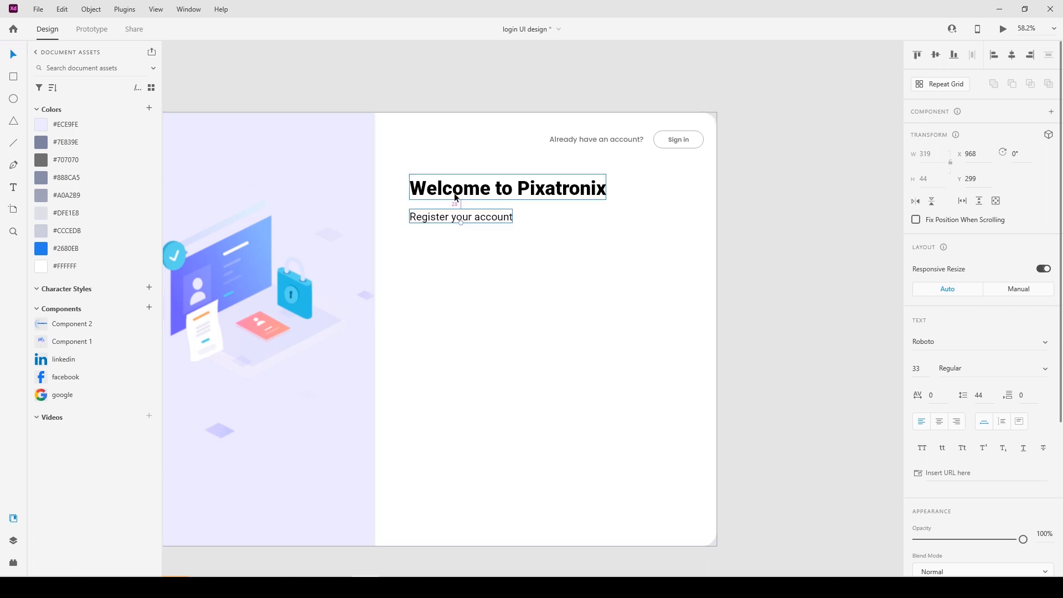
# Move the subtitle up under the heading, recolour it #A0A2B9, and copy a text line beneath it.
pyautogui.moveTo(417, 217); pyautogui.dragTo(417, 211)
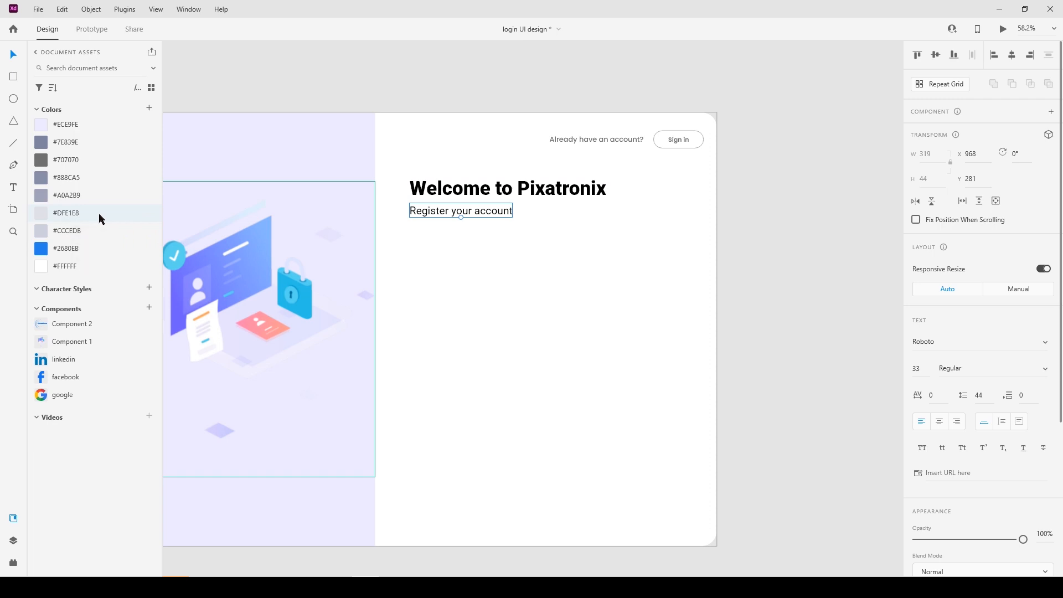
pyautogui.click(91, 235)
pyautogui.click(90, 181)
pyautogui.click(57, 193)
pyautogui.click(786, 244)
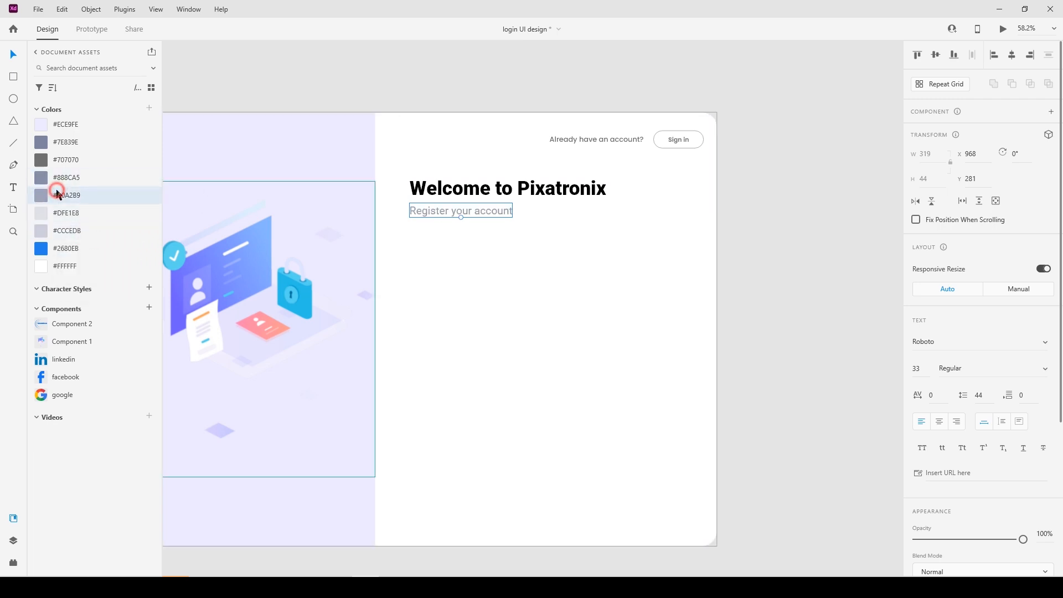
pyautogui.click(753, 231)
pyautogui.moveTo(738, 248); pyautogui.dragTo(719, 233)
pyautogui.moveTo(611, 122); pyautogui.dragTo(472, 248)
# Retype the copied text as 'Name' at 30 pt in black.
pyautogui.doubleClick(472, 249)
pyautogui.hotkey('ctrl', 'a')
pyautogui.write('Name')
pyautogui.press('Escape')
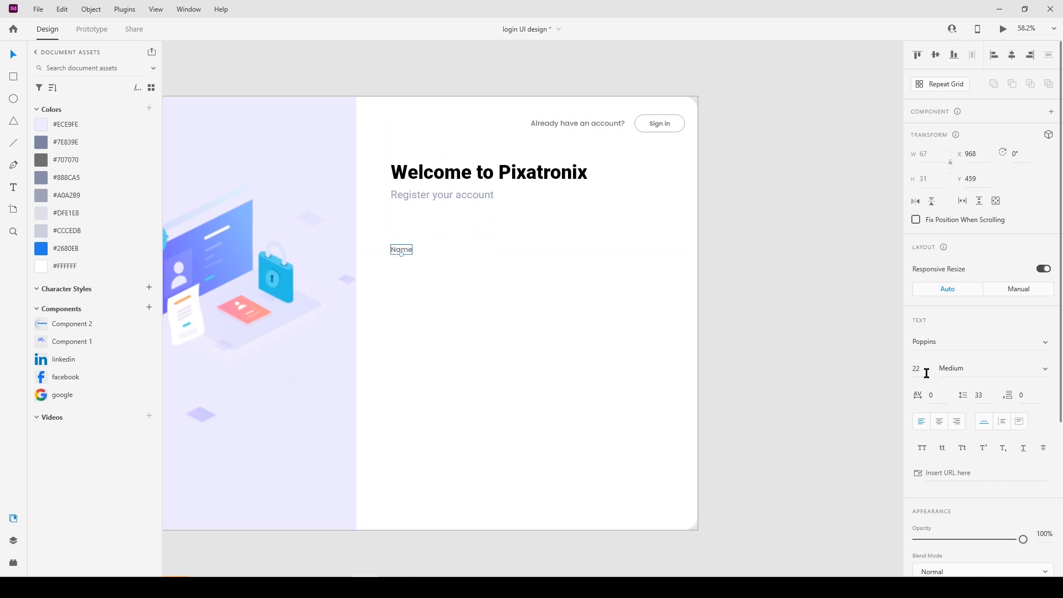
pyautogui.click(924, 370)
pyautogui.press('Return')
pyautogui.scroll(-4, 942, 373)
pyautogui.click(940, 388)
pyautogui.moveTo(783, 393); pyautogui.dragTo(682, 437)
pyautogui.click(709, 289)
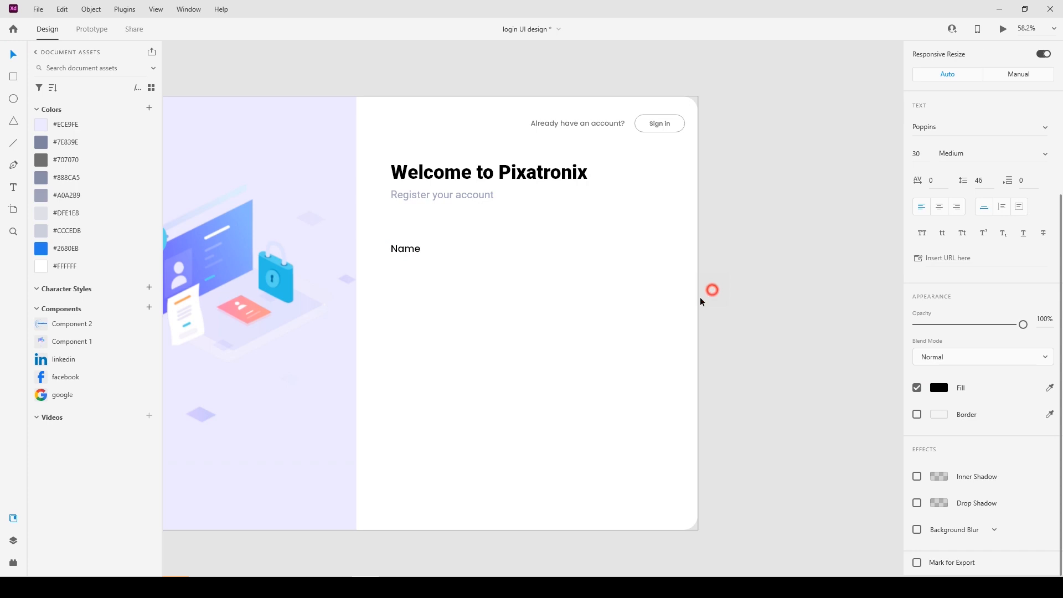
# Position the Name label just under the subtitle.
pyautogui.moveTo(399, 250); pyautogui.dragTo(400, 222)
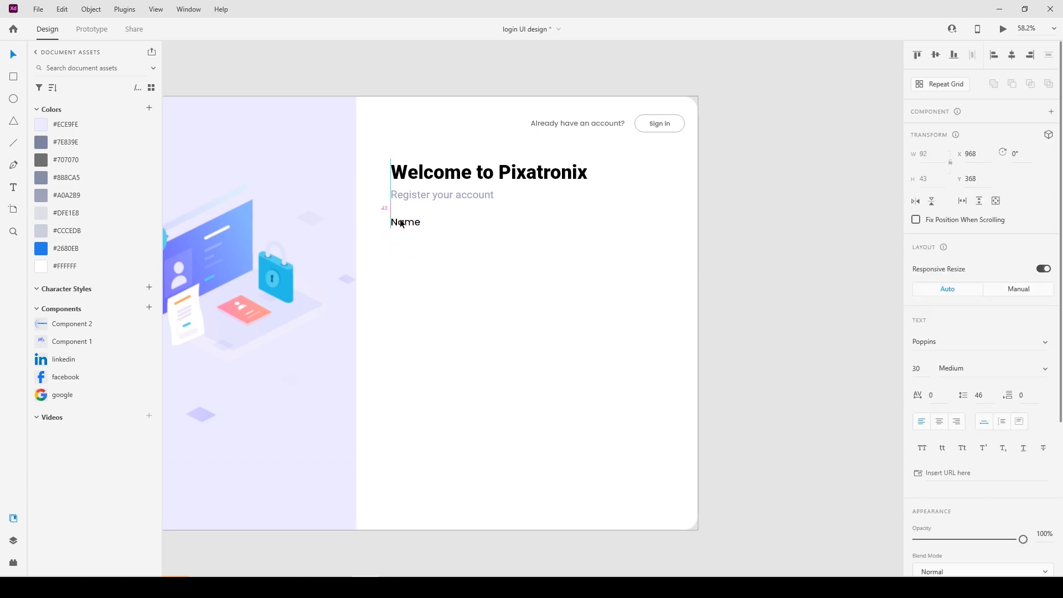
pyautogui.hotkey('shift', 'Up')
pyautogui.hotkey('shift', 'Down')
pyautogui.click(398, 296)
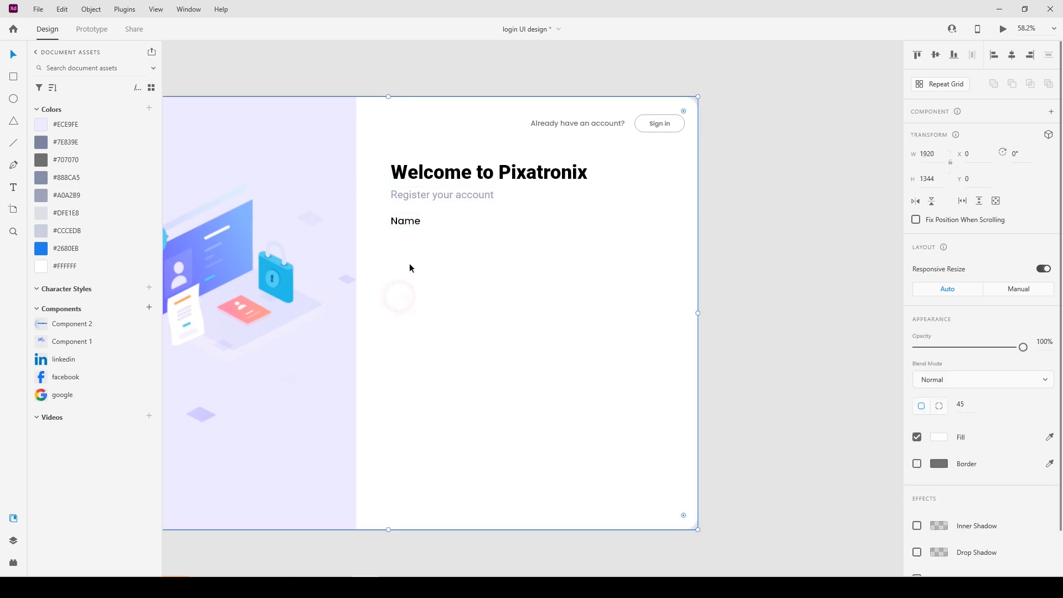
pyautogui.click(404, 221)
pyautogui.hotkey('shift', 'Down')
pyautogui.hotkey('shift', 'Down')
pyautogui.click(423, 293)
# Draw an 812×85 rectangle below the Name label as the input box.
pyautogui.click(13, 77)
pyautogui.moveTo(391, 244); pyautogui.dragTo(647, 267)
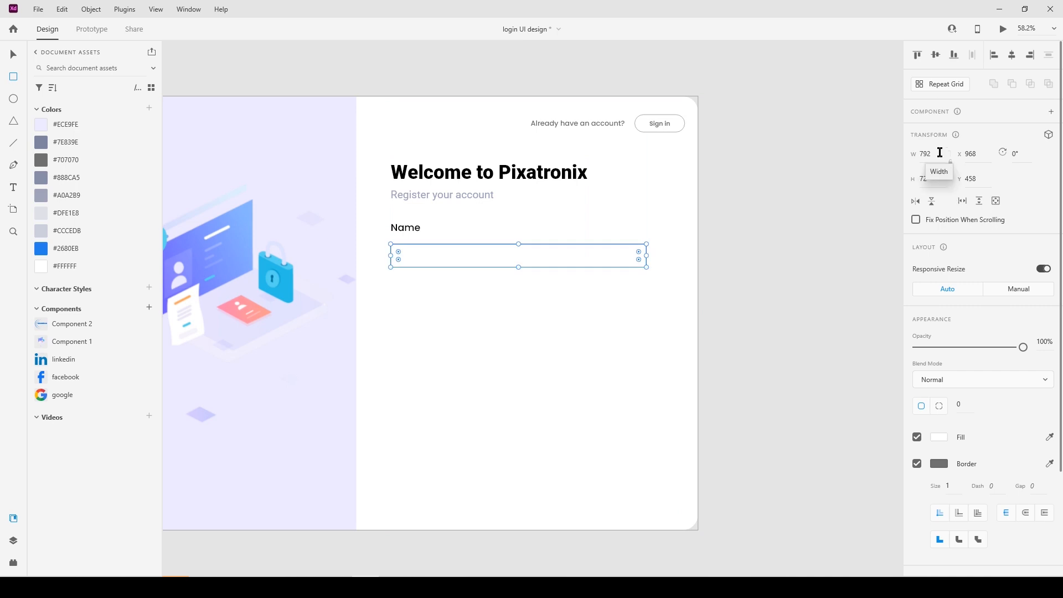
pyautogui.click(940, 153)
pyautogui.write('812')
pyautogui.click(939, 181)
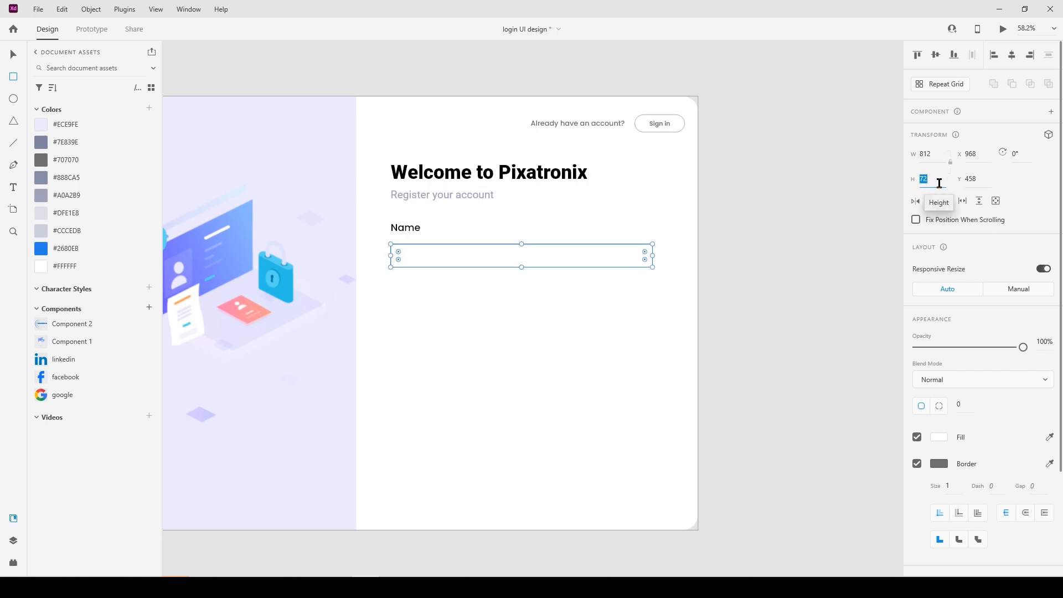
pyautogui.press('Return')
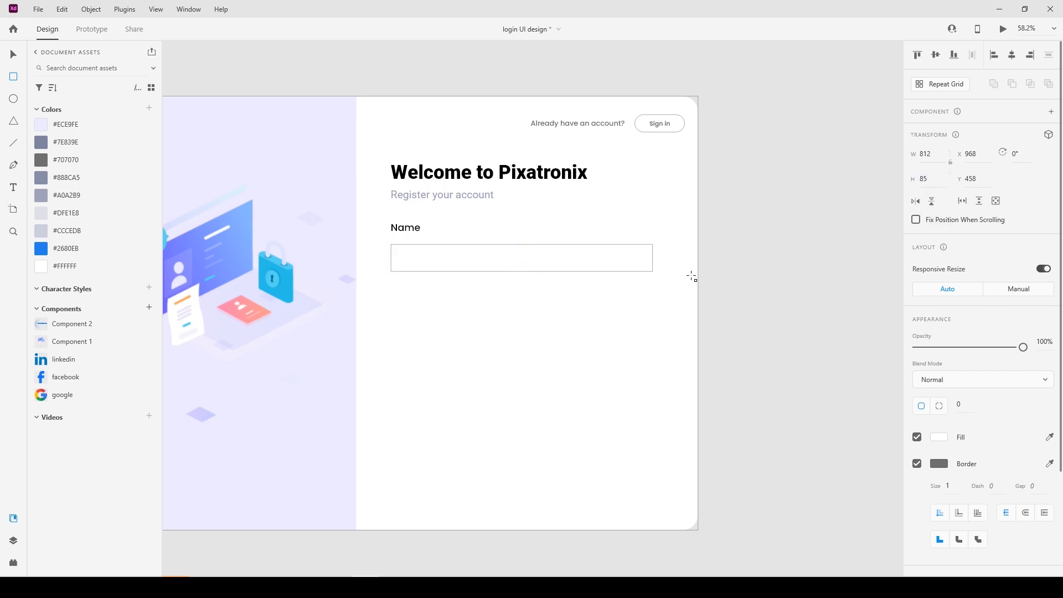
pyautogui.click(13, 54)
# Round the input box's corners to 15 and give it a 2 px border.
pyautogui.click(966, 404)
pyautogui.write('10')
pyautogui.press('Return')
pyautogui.click(967, 403)
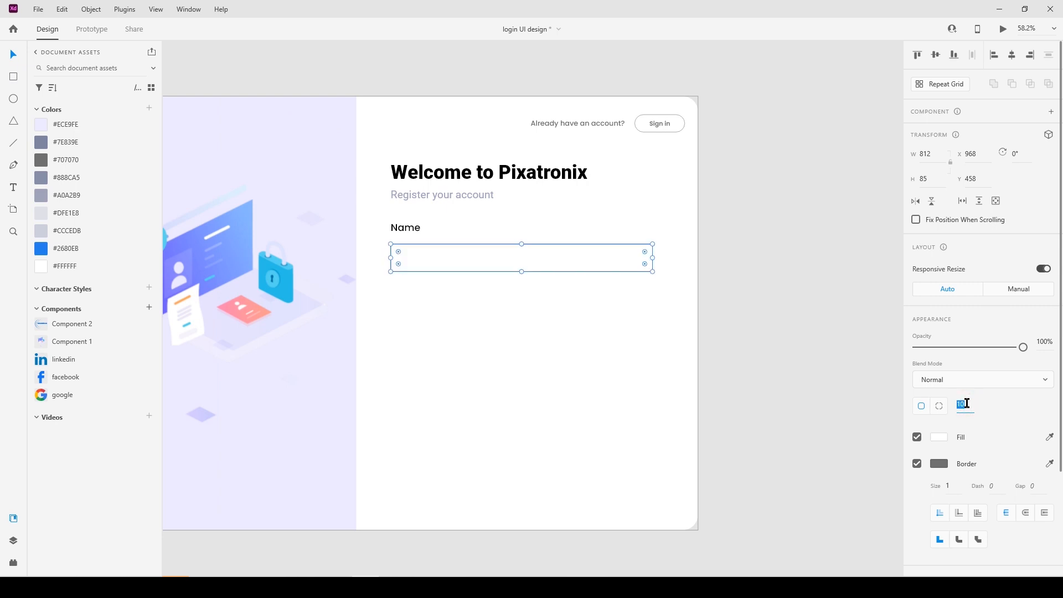
pyautogui.click(734, 310)
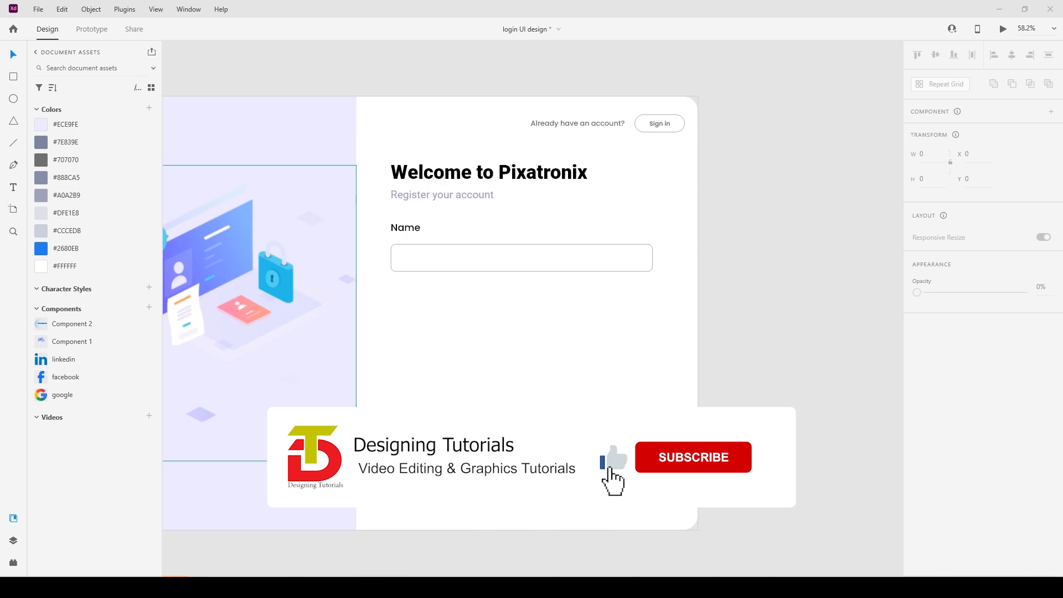
pyautogui.click(746, 240)
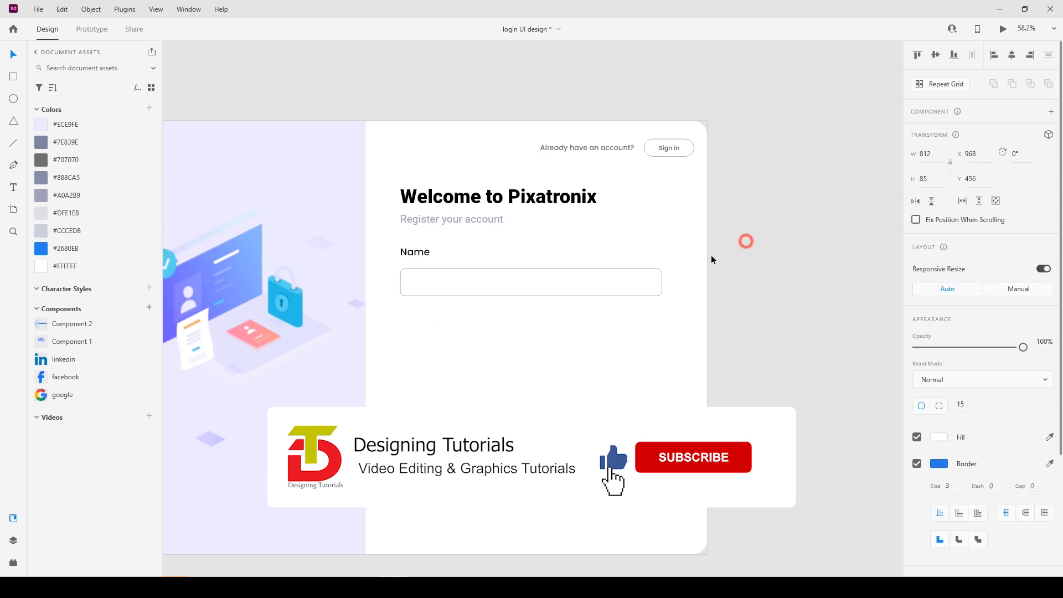
pyautogui.click(637, 291)
pyautogui.scroll(-3, 992, 408)
pyautogui.click(958, 359)
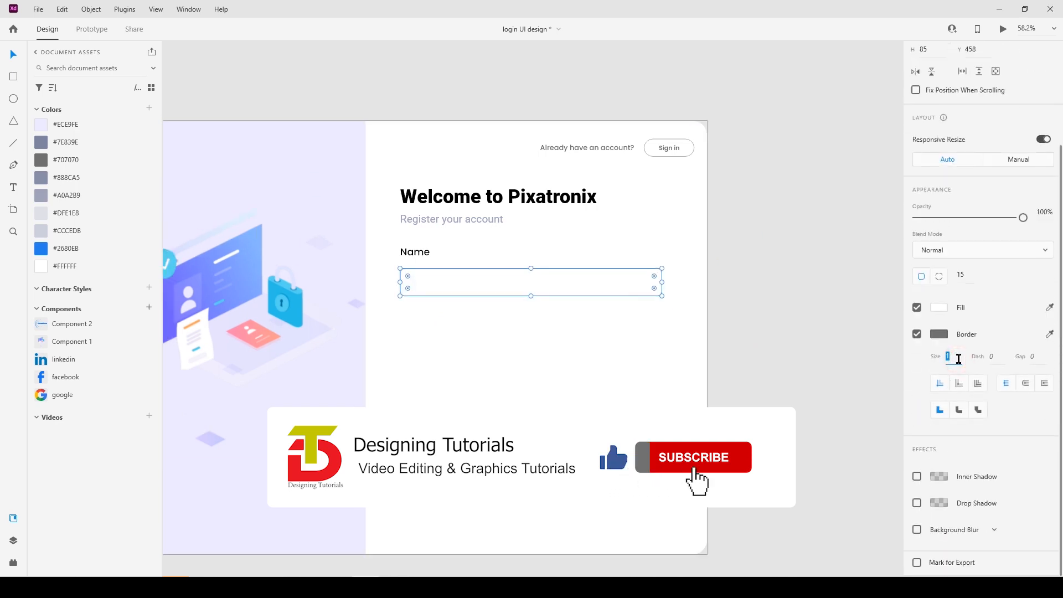
pyautogui.click(783, 304)
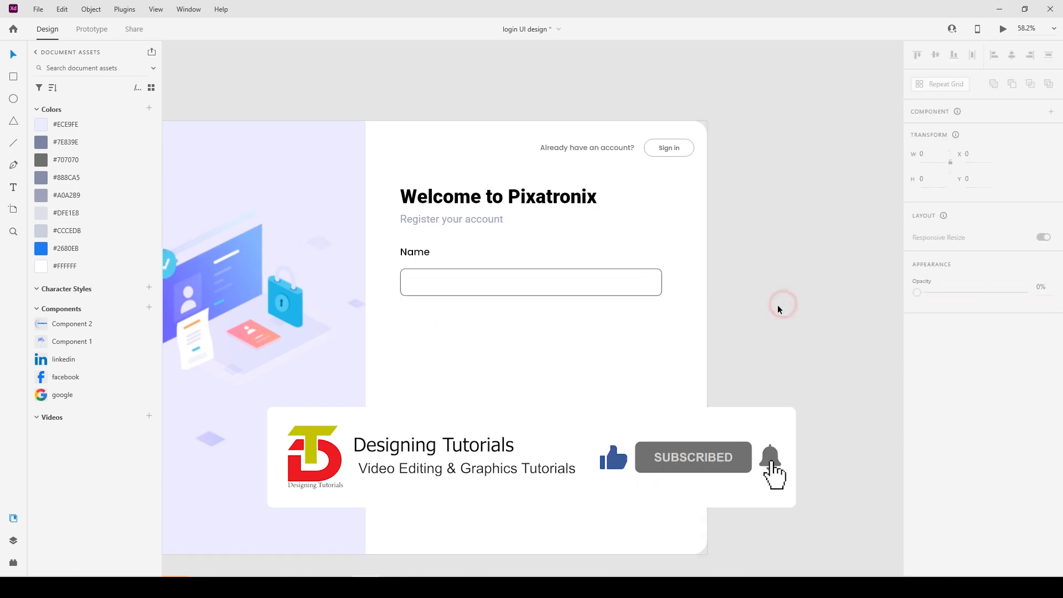
pyautogui.click(449, 271)
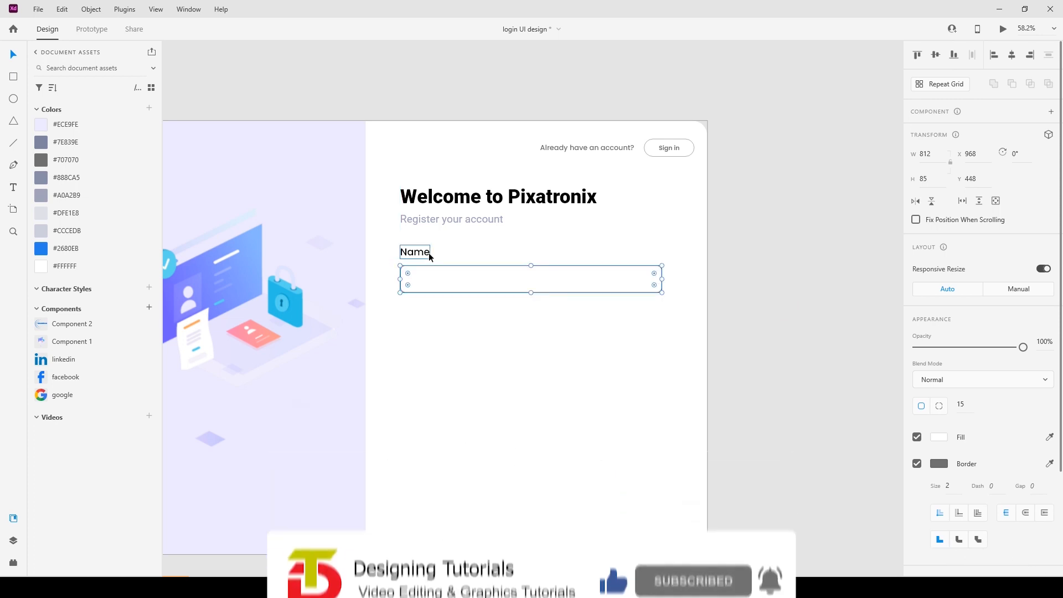
# Duplicate the Name label and box twice below, evenly spaced, to make three fields.
pyautogui.keyDown('shift'); pyautogui.click(429, 252); pyautogui.keyUp('shift')
pyautogui.moveTo(427, 271); pyautogui.dragTo(417, 407)
pyautogui.press('Up')
pyautogui.press('Up')
pyautogui.click(414, 309)
pyautogui.hotkey('ctrl', 'z')
pyautogui.press('Up')
pyautogui.hotkey('shift', 'Up')
pyautogui.moveTo(433, 338); pyautogui.dragTo(431, 394)
pyautogui.click(497, 476)
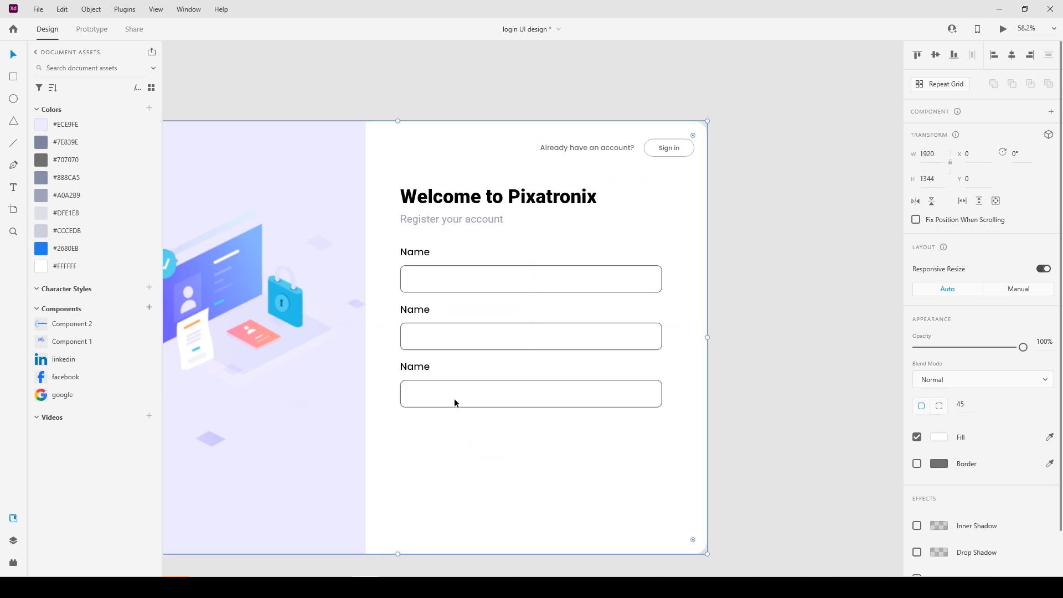
pyautogui.keyDown('alt'); pyautogui.click(452, 394); pyautogui.keyUp('alt')
pyautogui.click(789, 357)
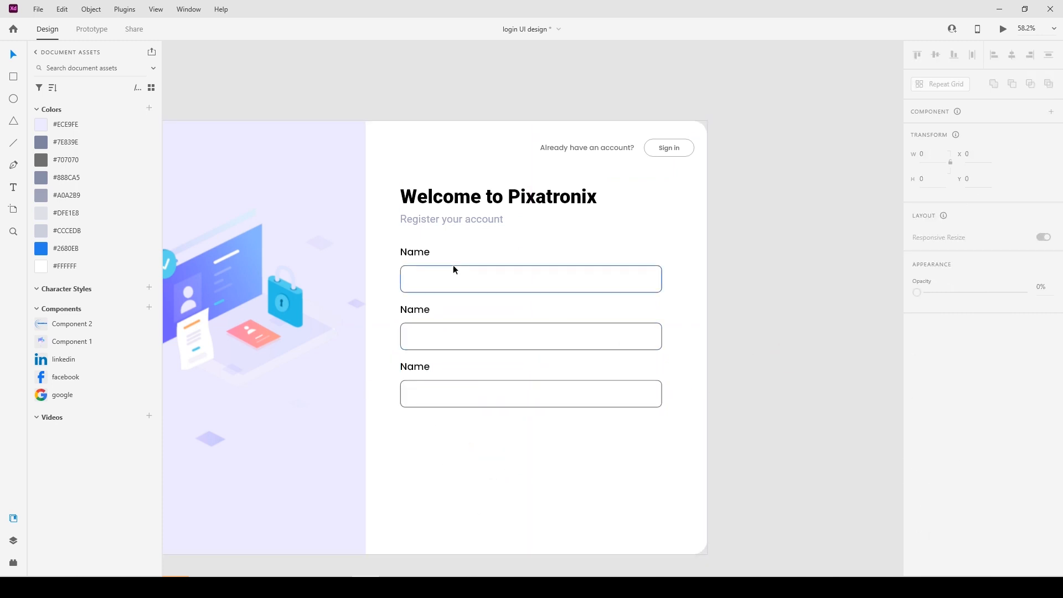
# Rename the second label 'Email' and the third label 'Password'.
pyautogui.doubleClick(410, 310)
pyautogui.write('Email')
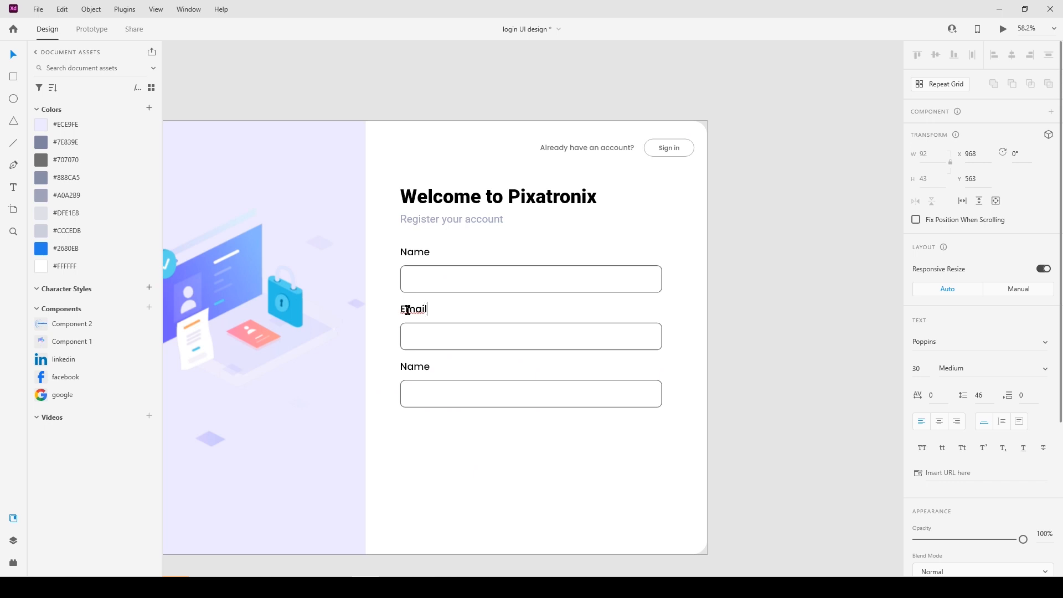
pyautogui.doubleClick(414, 366)
pyautogui.write('Password')
pyautogui.click(406, 466)
# Make the Name input box's border blue #2680EB while keeping its white fill.
pyautogui.click(431, 279)
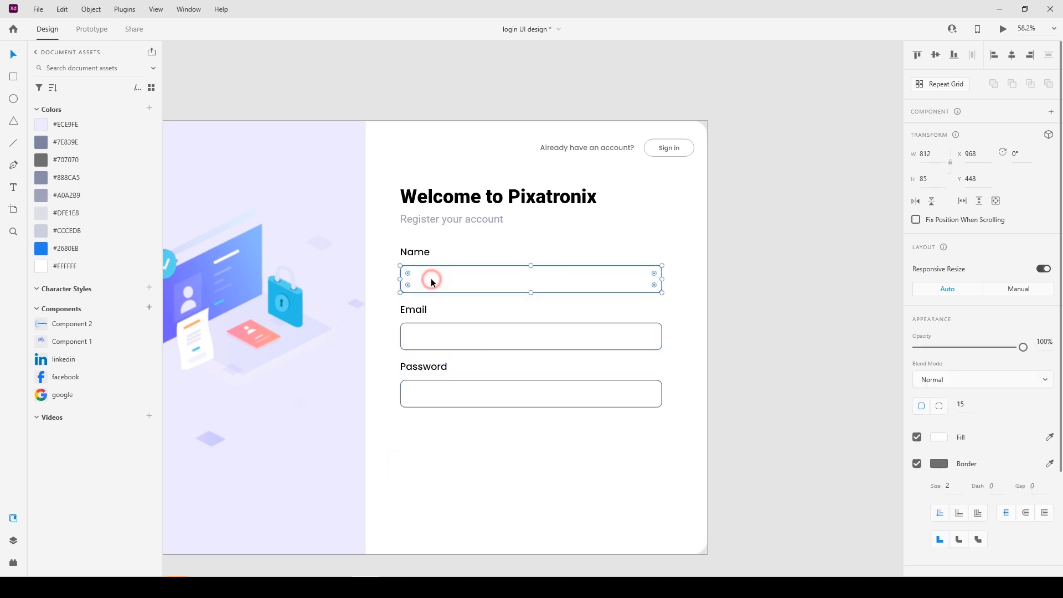
pyautogui.click(105, 255)
pyautogui.hotkey('ctrl', 'z')
pyautogui.click(1051, 464)
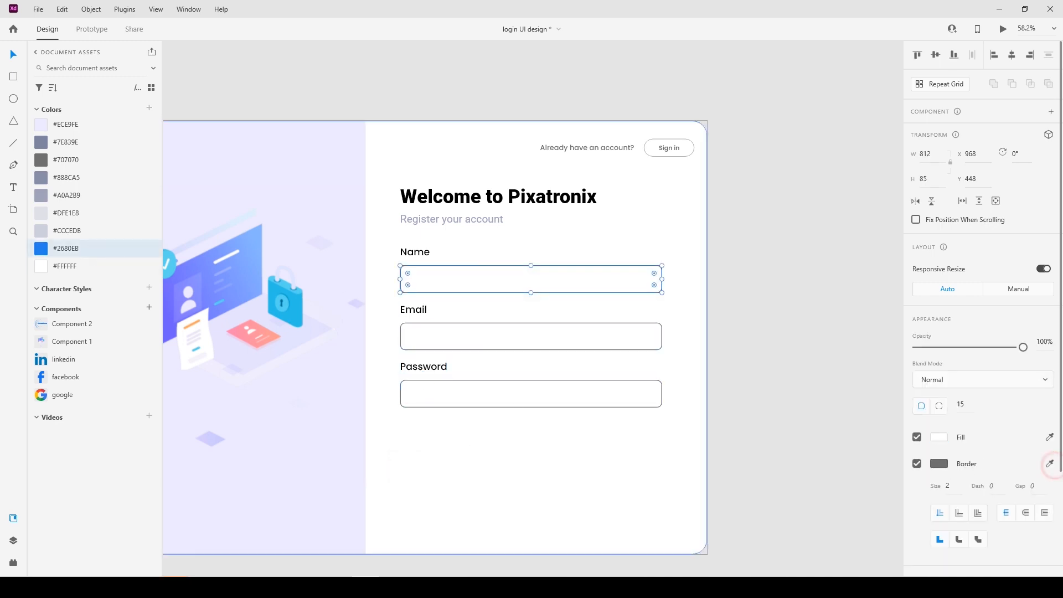
pyautogui.click(44, 249)
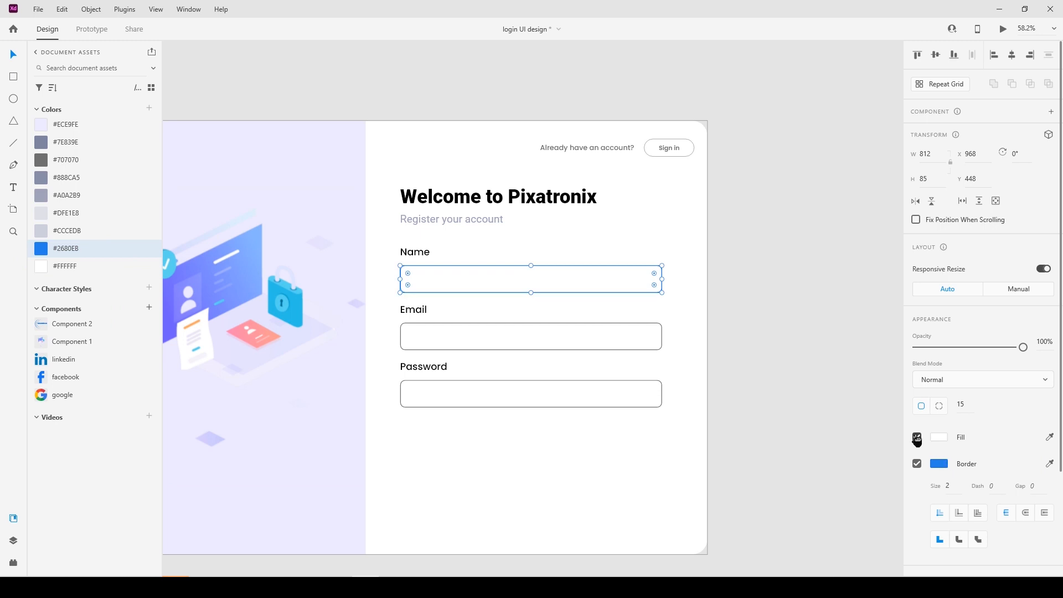
pyautogui.click(916, 438)
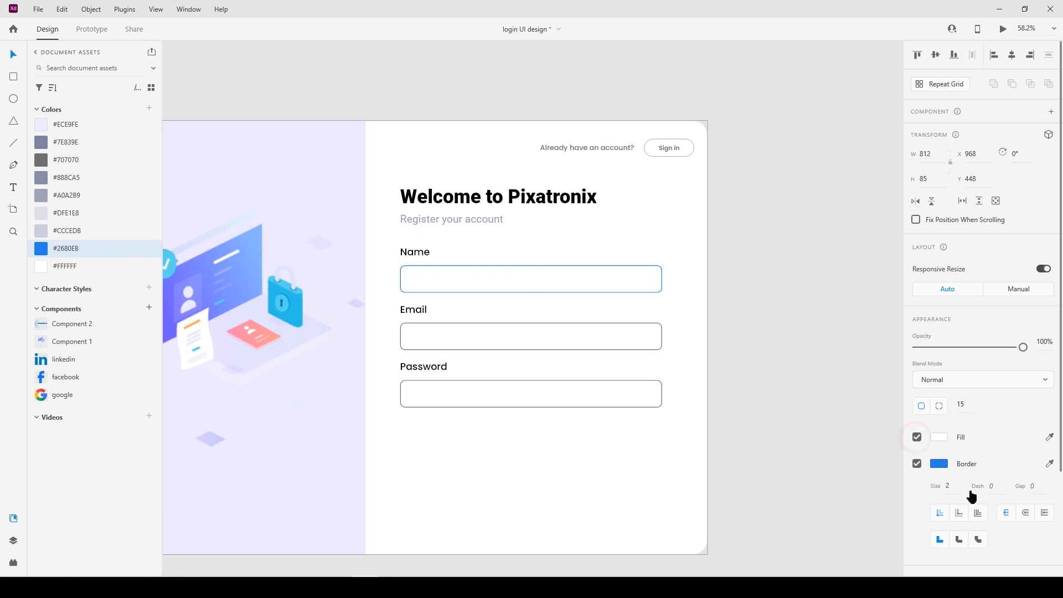
# Add a matching blue drop shadow with blur 20 and 30% opacity to the Name box.
pyautogui.scroll(-3, 933, 498)
pyautogui.click(917, 503)
pyautogui.click(939, 503)
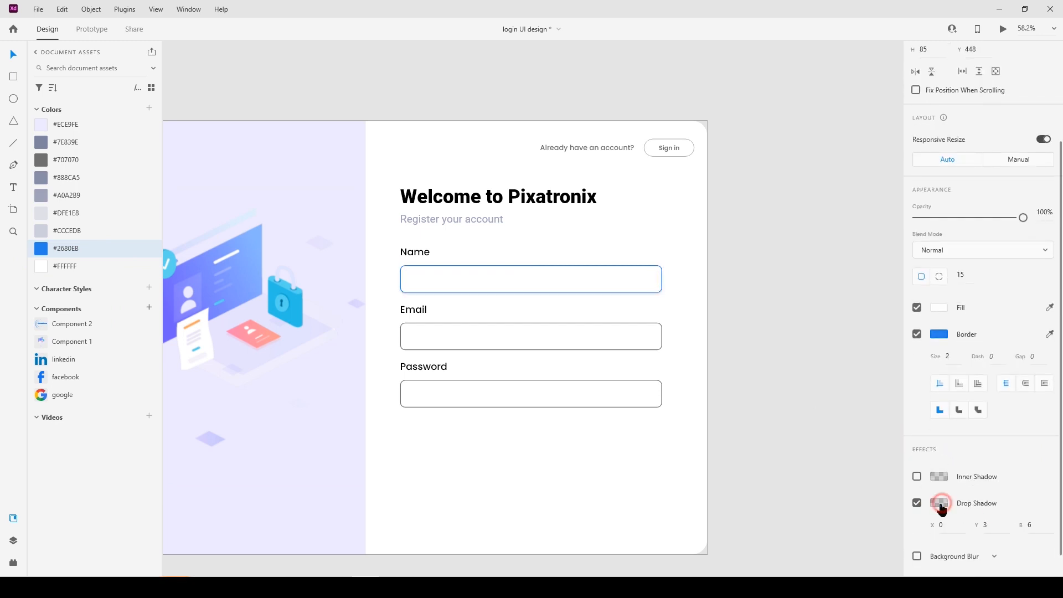
pyautogui.click(900, 530)
pyautogui.click(938, 335)
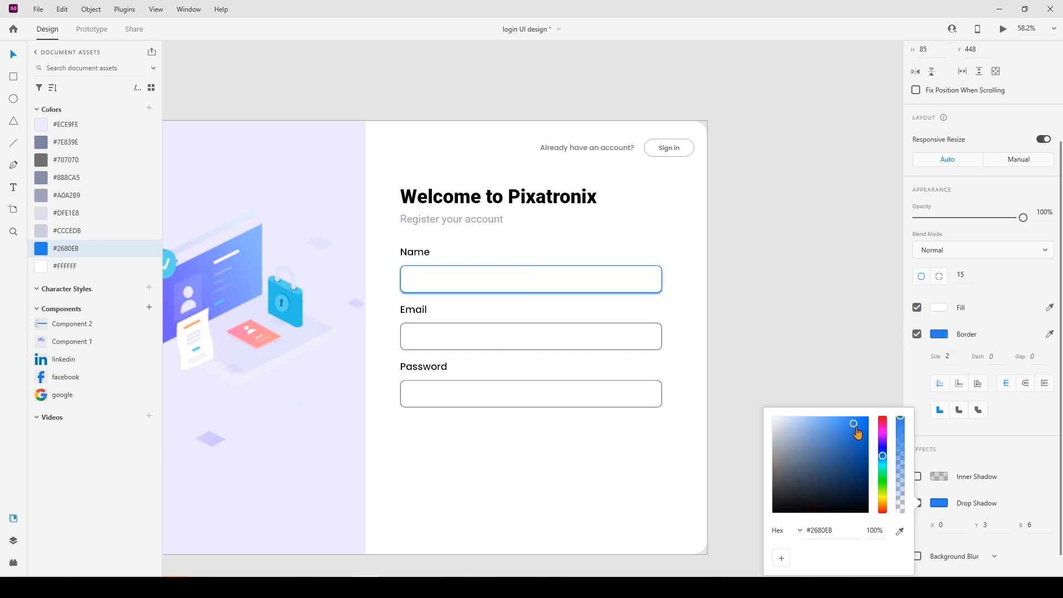
pyautogui.click(1036, 529)
pyautogui.press('Return')
pyautogui.click(939, 503)
pyautogui.click(884, 530)
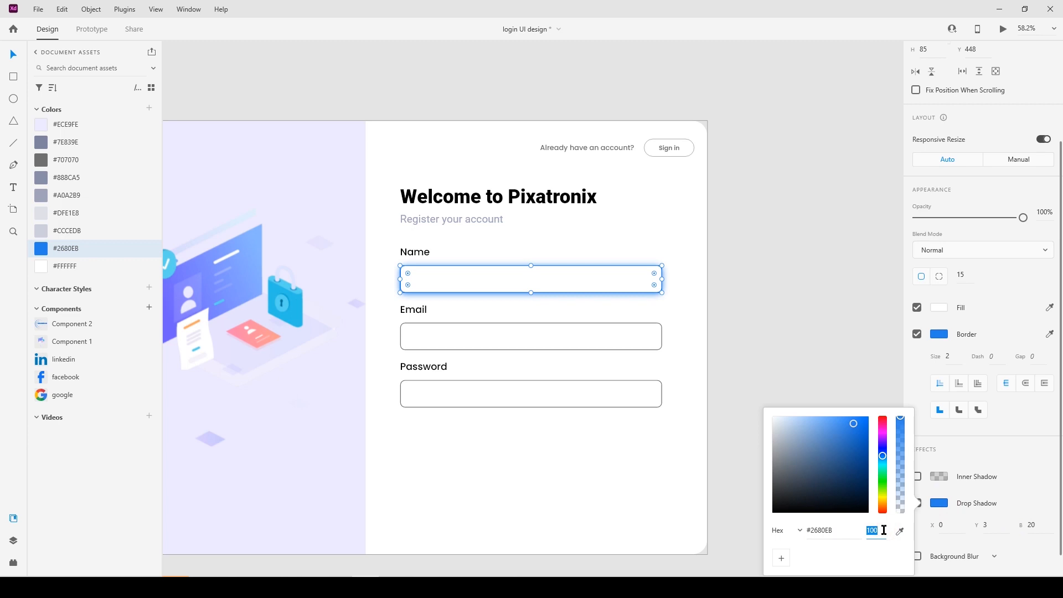
pyautogui.press('Return')
pyautogui.click(790, 332)
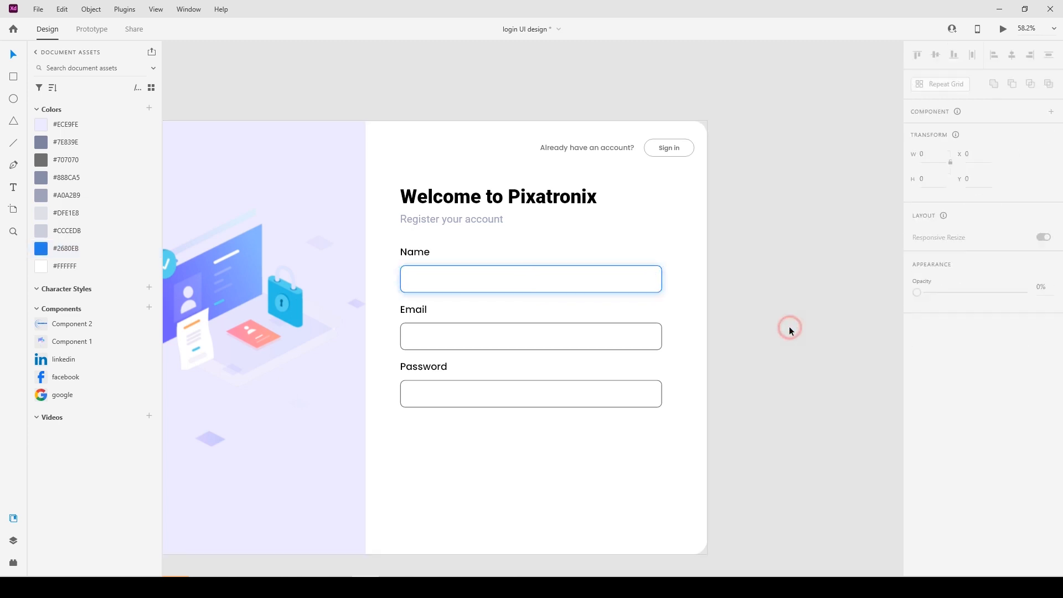
pyautogui.click(617, 281)
pyautogui.click(940, 463)
# Lower the Name box's shadow opacity to 20%.
pyautogui.click(1008, 430)
pyautogui.scroll(-3, 1008, 431)
pyautogui.click(939, 476)
pyautogui.click(876, 515)
pyautogui.write('20')
pyautogui.press('Return')
pyautogui.click(858, 319)
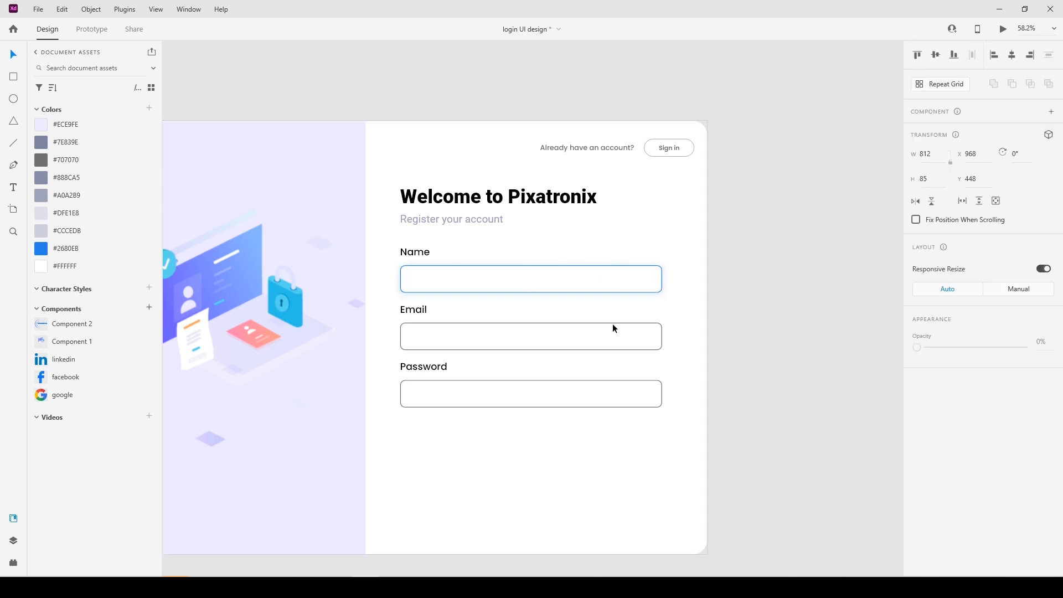
pyautogui.scroll(4, 476, 304)
# Type a sample name inside the Name box and centre it vertically.
pyautogui.press('t')
pyautogui.click(373, 258)
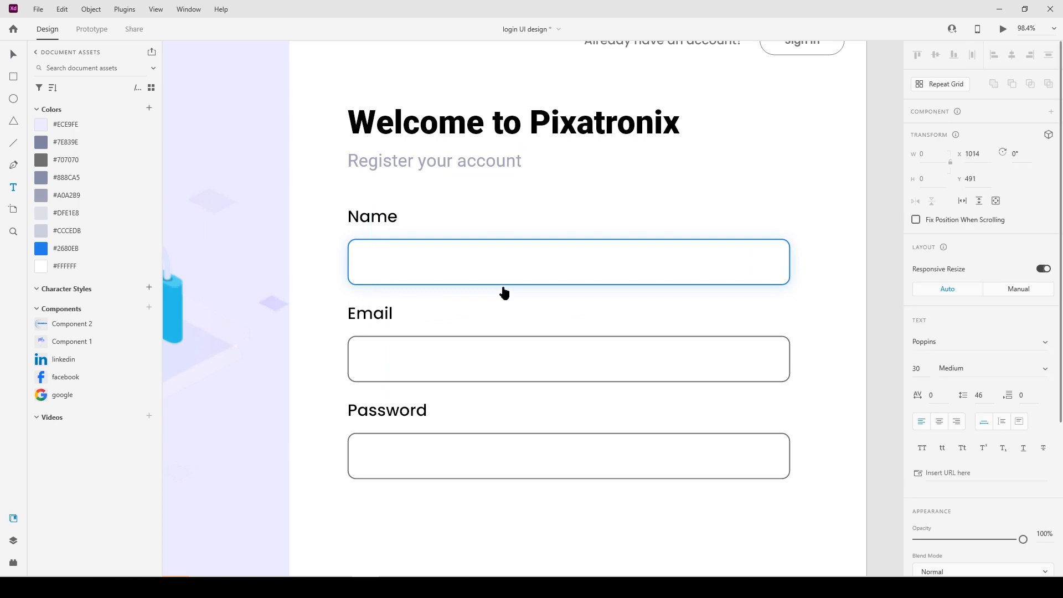
pyautogui.write('Muhammad')
pyautogui.click(541, 188)
pyautogui.click(11, 54)
pyautogui.keyDown('shift'); pyautogui.click(480, 278); pyautogui.keyUp('shift')
pyautogui.click(935, 54)
pyautogui.click(1012, 55)
pyautogui.hotkey('ctrl', 'z')
pyautogui.click(517, 217)
pyautogui.hotkey('alt', 'Left')
pyautogui.hotkey('alt', 'Left')
pyautogui.hotkey('alt', 'Left')
pyautogui.hotkey('alt', 'Left')
pyautogui.hotkey('alt', 'Left')
pyautogui.hotkey('alt', 'Left')
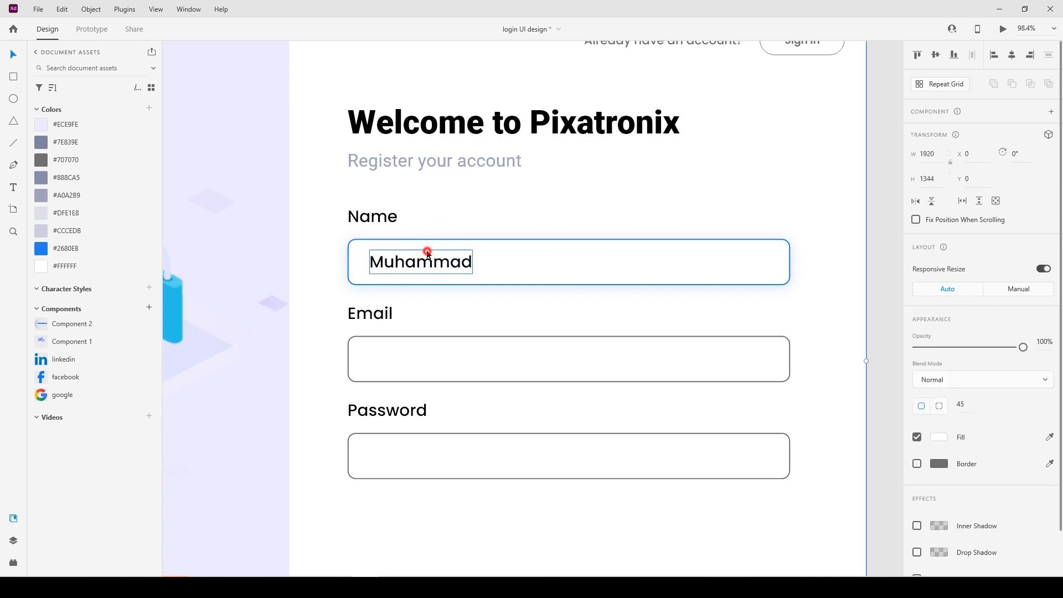
# Set the sample name to 25 pt Regular, vertically centred in its box.
pyautogui.click(925, 368)
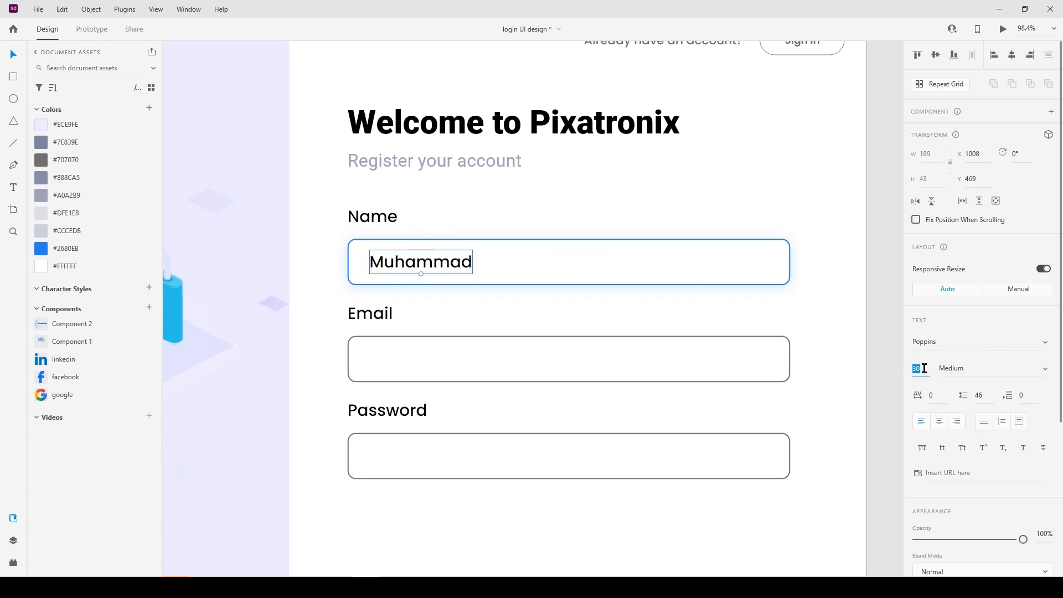
pyautogui.press('Return')
pyautogui.click(1046, 368)
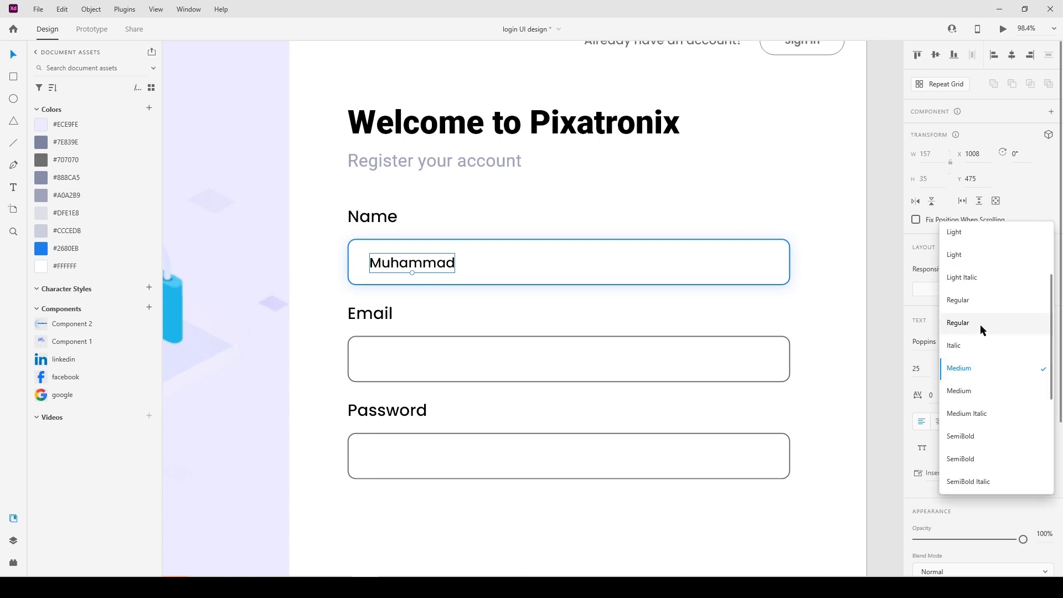
pyautogui.click(981, 327)
pyautogui.keyDown('shift'); pyautogui.click(434, 239); pyautogui.keyUp('shift')
pyautogui.click(1011, 55)
pyautogui.hotkey('ctrl', 'z')
pyautogui.click(932, 56)
pyautogui.click(618, 175)
# Copy the sample name into the Email box and start recolouring the Email and Password borders.
pyautogui.moveTo(415, 265); pyautogui.dragTo(417, 361)
pyautogui.click(438, 342)
pyautogui.keyDown('shift'); pyautogui.click(440, 434); pyautogui.keyUp('shift')
pyautogui.click(83, 228)
pyautogui.hotkey('ctrl', 'z')
pyautogui.click(1049, 464)
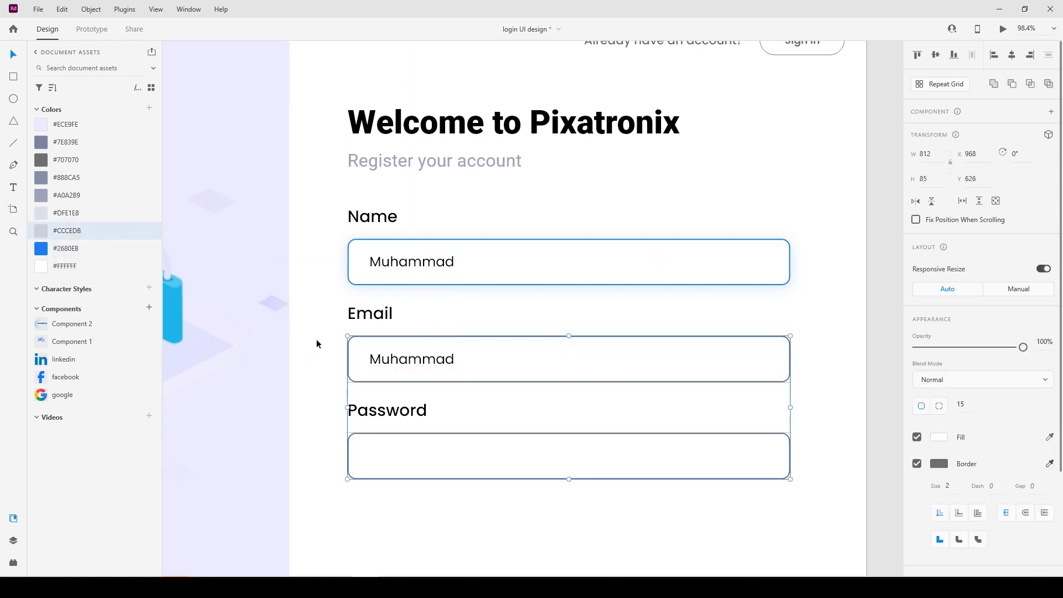
# Set the Email and Password borders and the Email text to grey #CCCEDB.
pyautogui.click(42, 230)
pyautogui.click(412, 361)
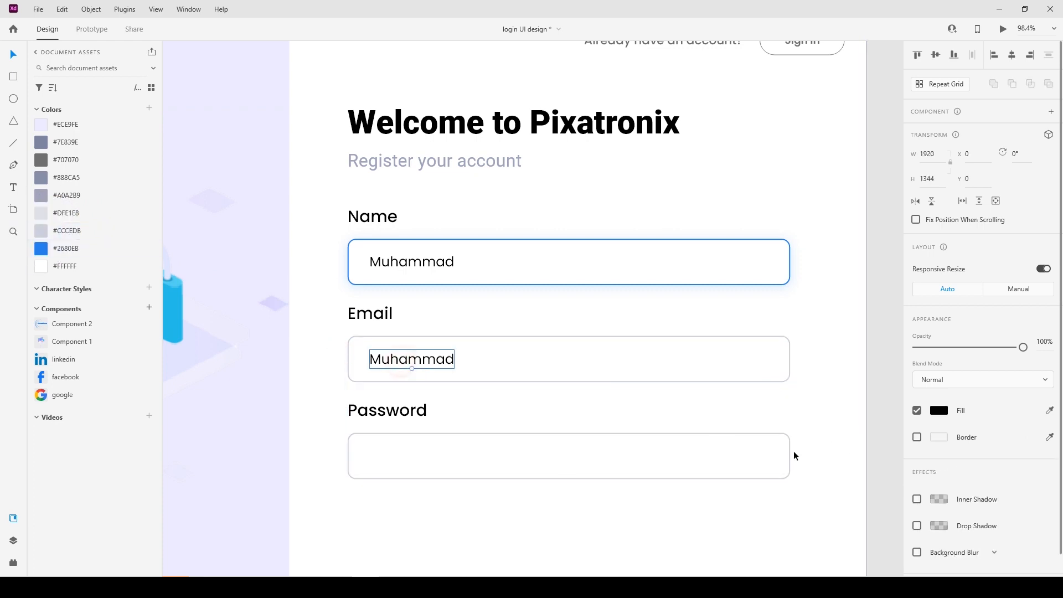
pyautogui.click(40, 212)
pyautogui.click(50, 231)
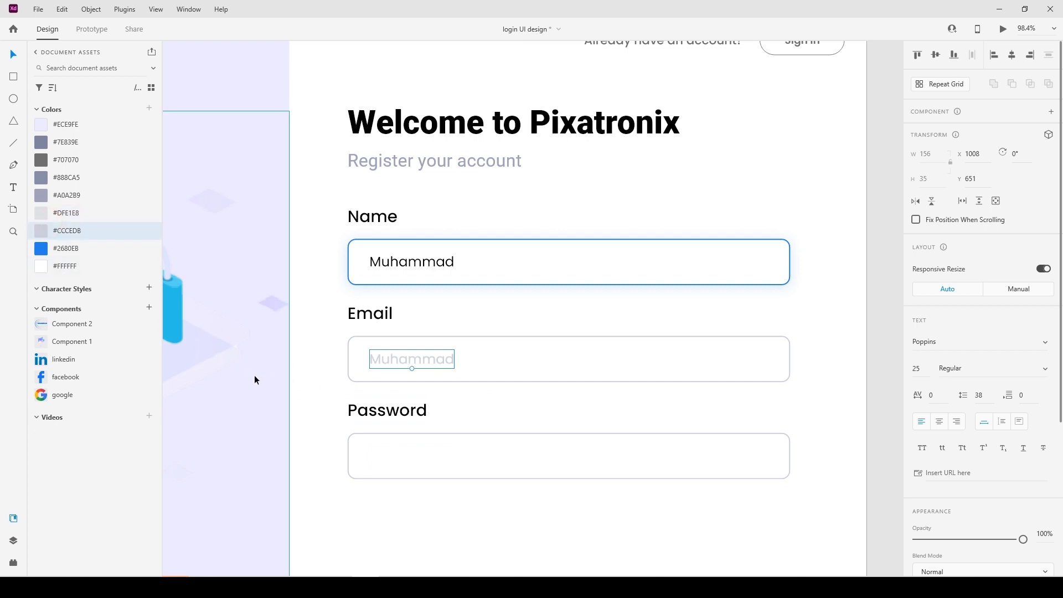
pyautogui.click(476, 400)
# Retype the Email text as a sample e-mail address and copy it into Password as '8+ chars'.
pyautogui.moveTo(466, 395); pyautogui.dragTo(409, 377)
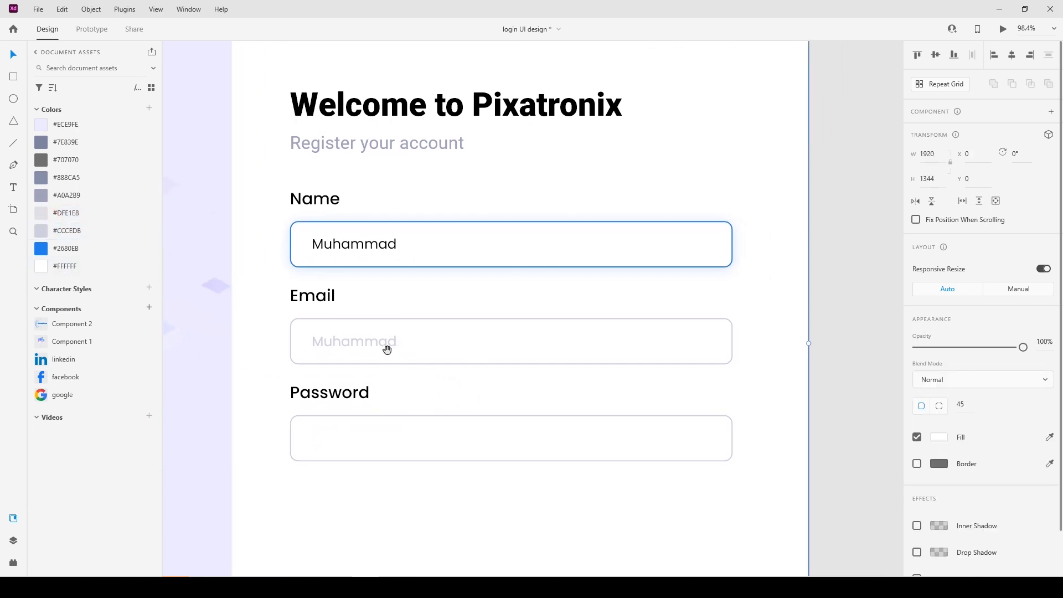
pyautogui.doubleClick(387, 349)
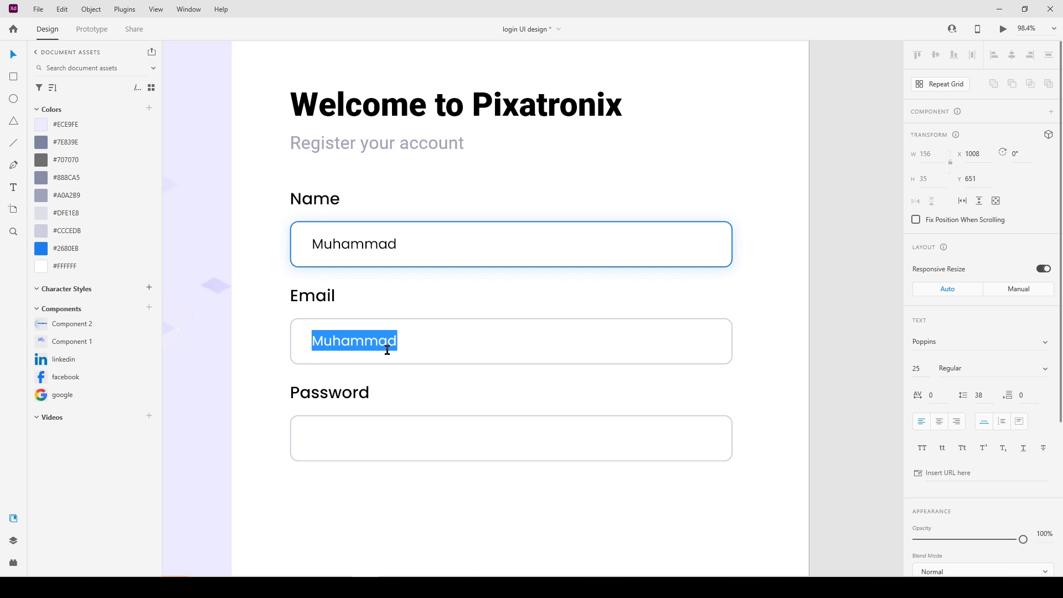
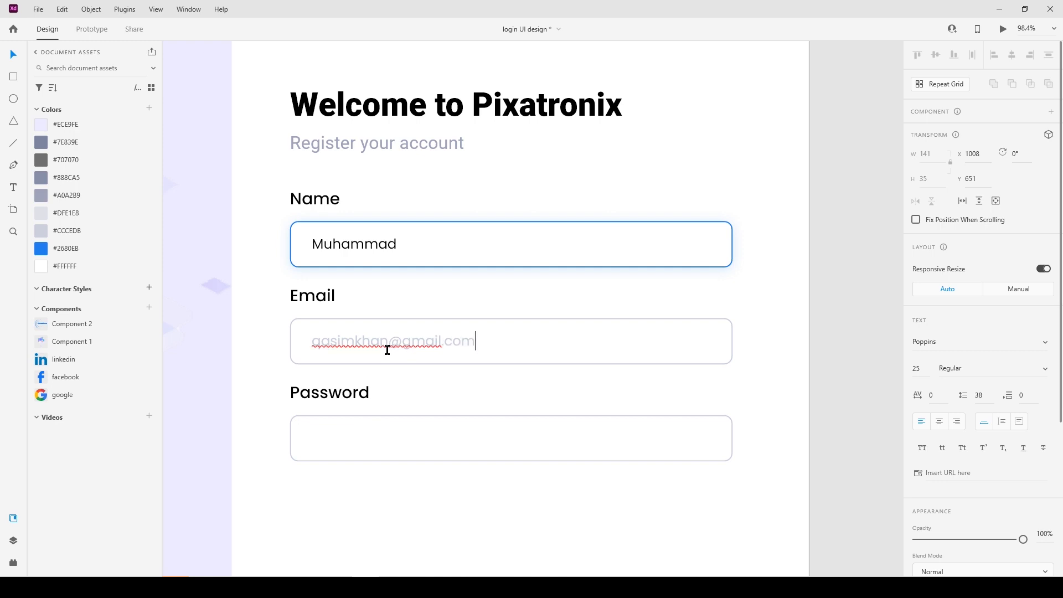
pyautogui.press('Escape')
pyautogui.moveTo(363, 346); pyautogui.dragTo(364, 441)
pyautogui.doubleClick(364, 441)
pyautogui.write('8')
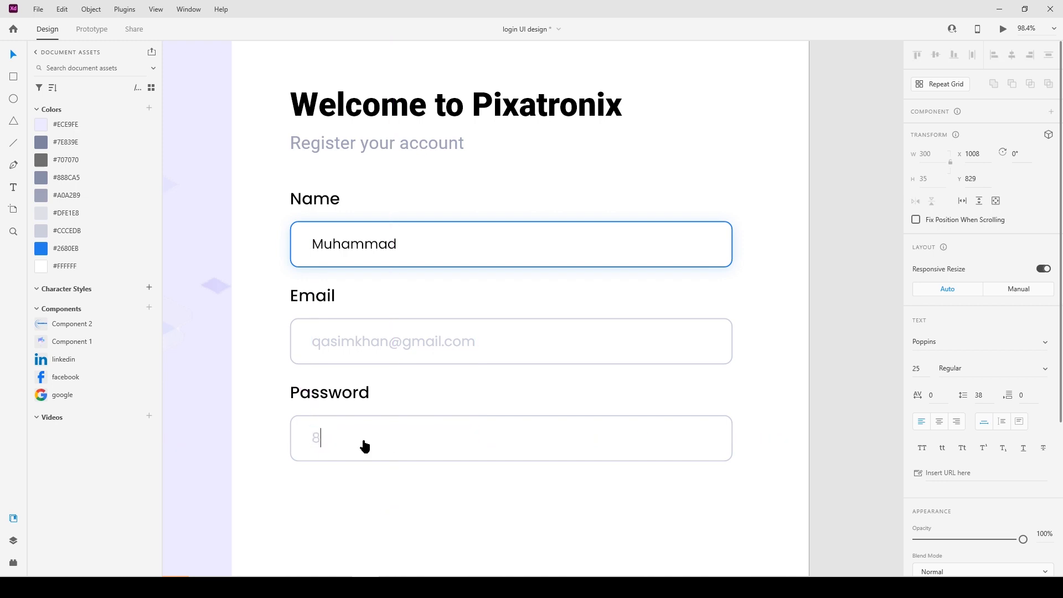
pyautogui.write('+ chars')
pyautogui.press('Escape')
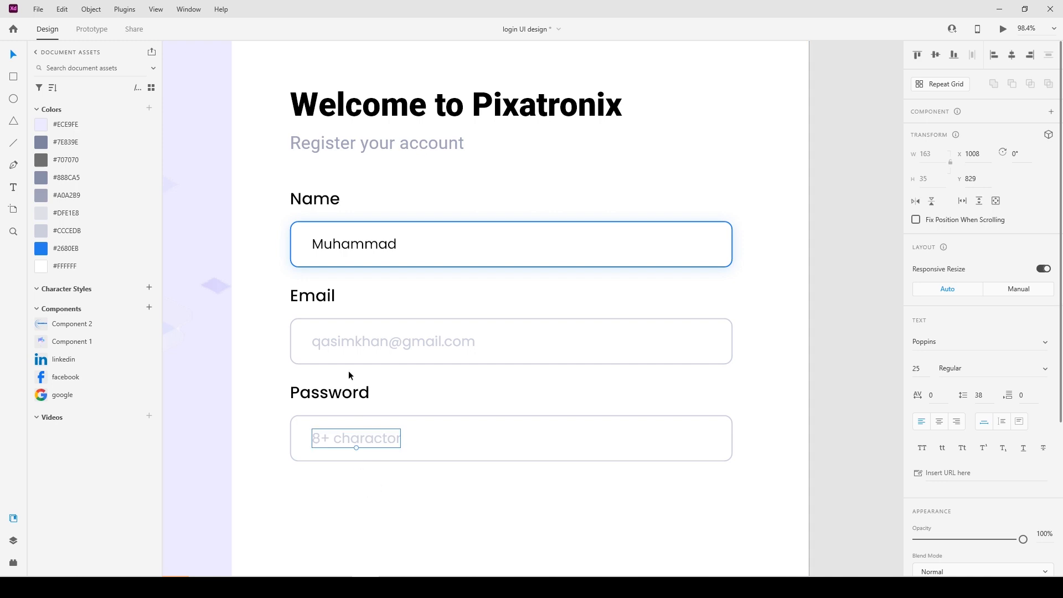
# Vertically centre the Email and Password placeholder texts within their boxes.
pyautogui.keyDown('shift'); pyautogui.click(351, 355); pyautogui.keyUp('shift')
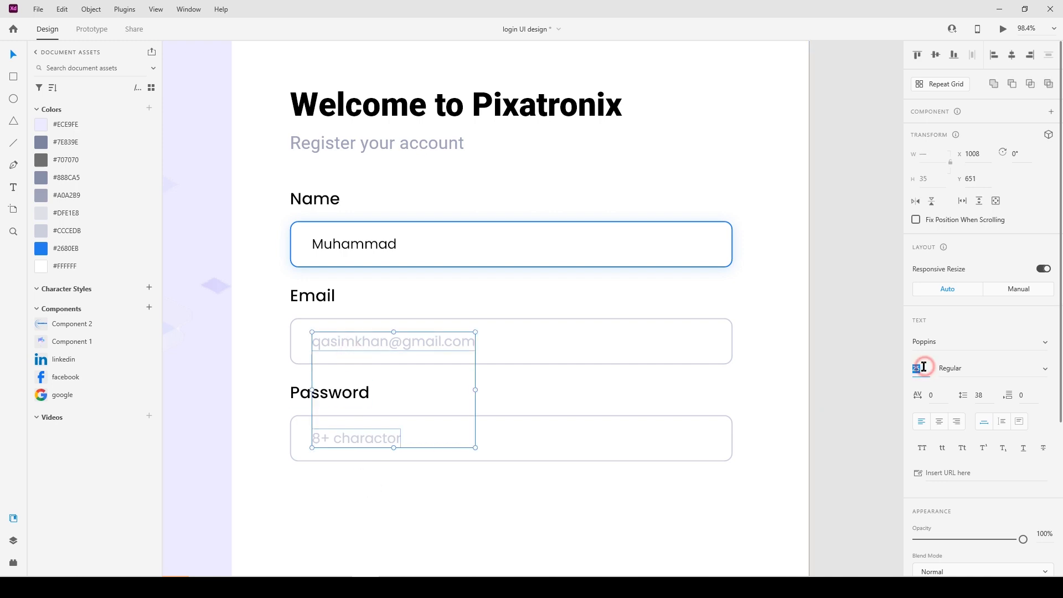
pyautogui.click(367, 501)
pyautogui.click(408, 361)
pyautogui.keyDown('shift'); pyautogui.click(388, 342); pyautogui.keyUp('shift')
pyautogui.click(936, 54)
pyautogui.click(347, 439)
pyautogui.keyDown('shift'); pyautogui.click(360, 416); pyautogui.keyUp('shift')
pyautogui.click(935, 54)
pyautogui.click(495, 508)
# Duplicate the Password box below it as a 362 × 105 pill with fully rounded corners.
pyautogui.scroll(-3, 434, 494)
pyautogui.moveTo(420, 508); pyautogui.dragTo(510, 412)
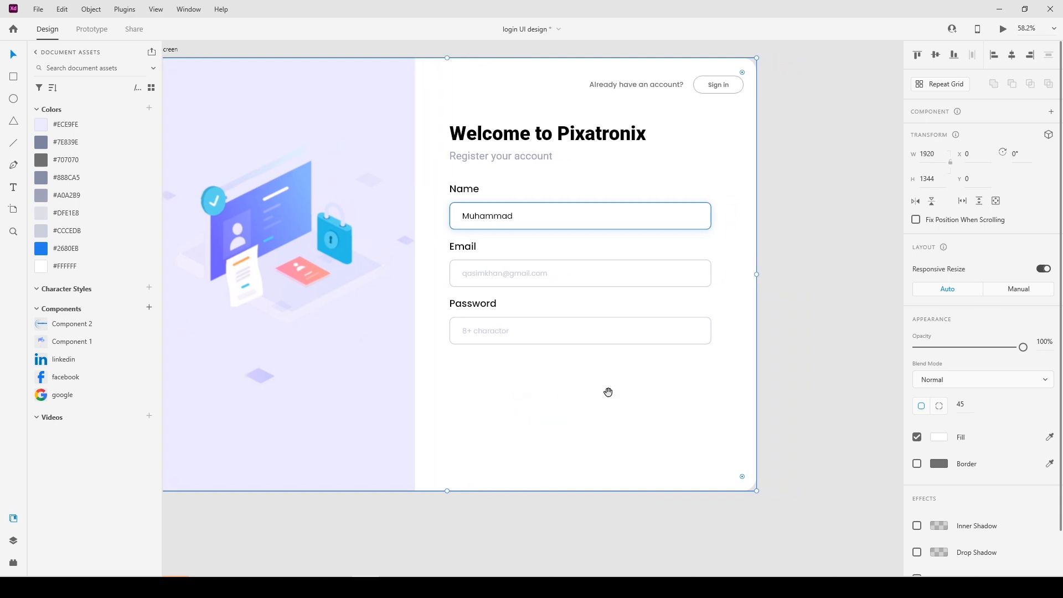
pyautogui.click(796, 370)
pyautogui.moveTo(540, 338); pyautogui.dragTo(546, 382)
pyautogui.moveTo(711, 377); pyautogui.dragTo(522, 382)
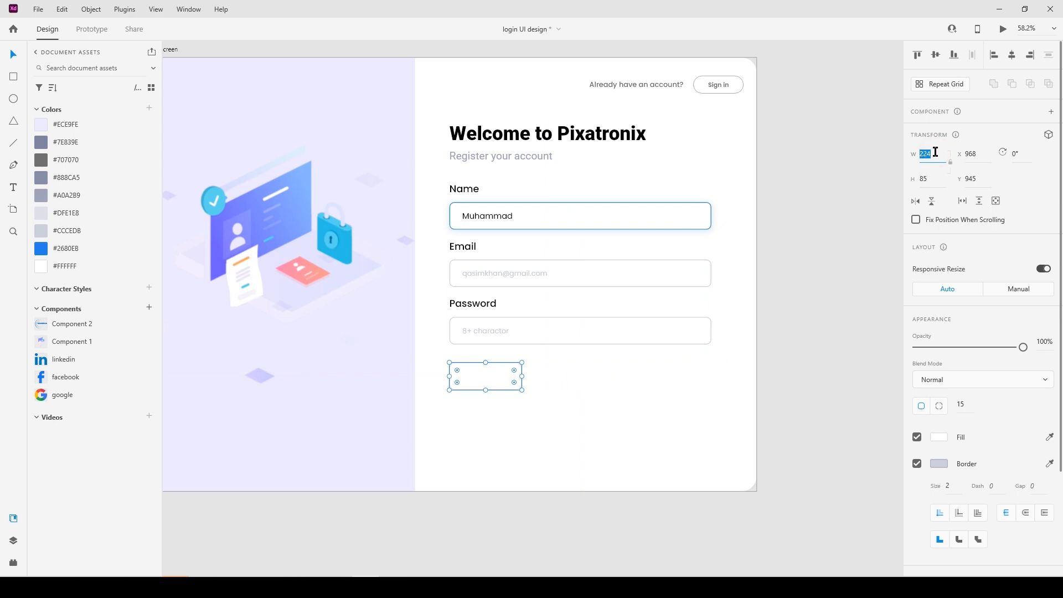
pyautogui.write('362')
pyautogui.click(929, 177)
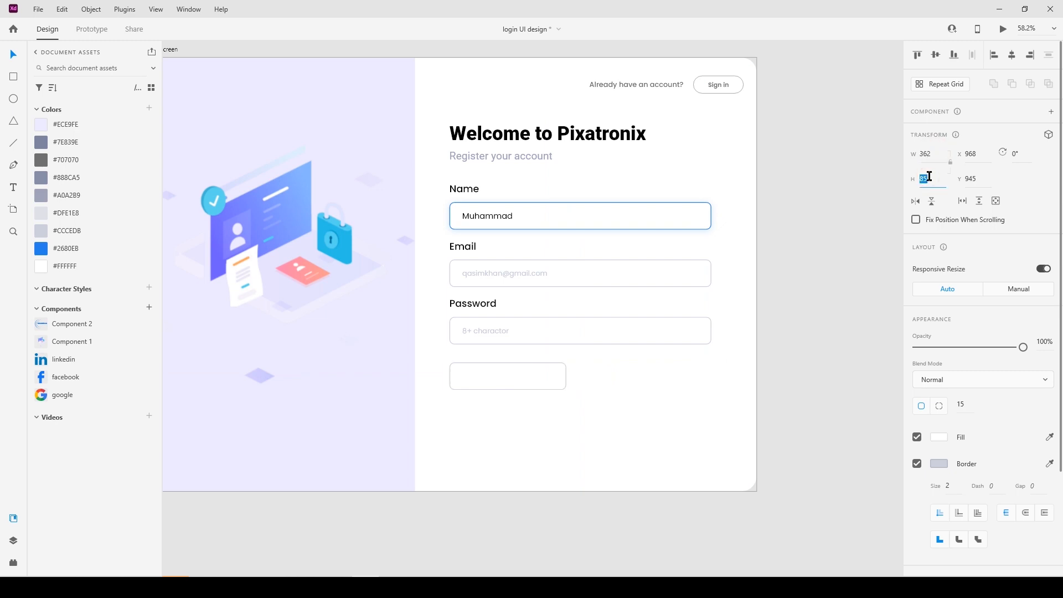
pyautogui.write('105')
pyautogui.press('Return')
pyautogui.moveTo(558, 376); pyautogui.dragTo(441, 407)
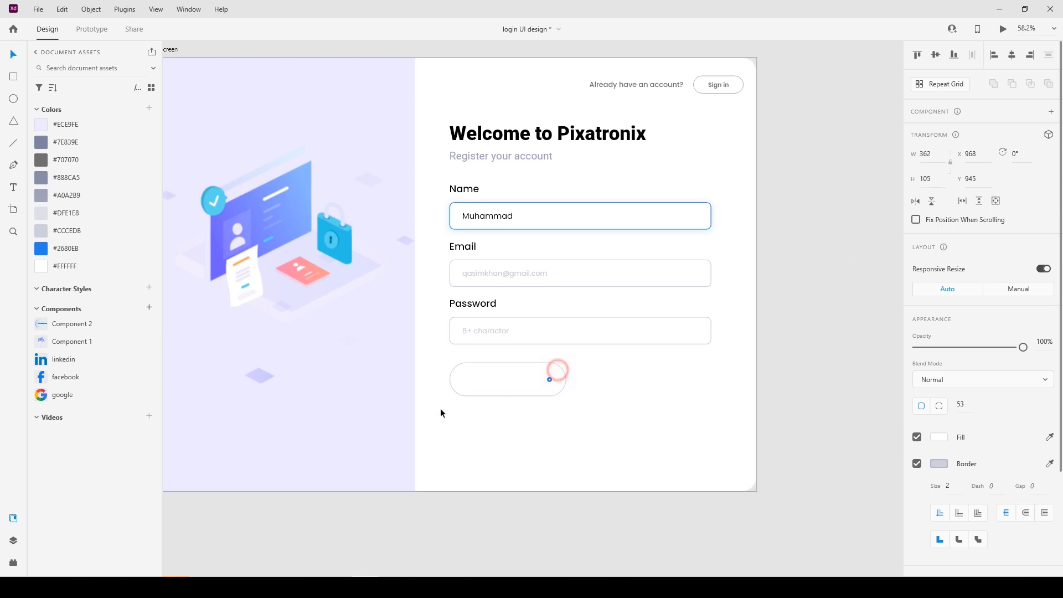
pyautogui.moveTo(531, 383)
pyautogui.mouseDown()
pyautogui.moveTo(529, 393)
pyautogui.moveTo(526, 379)
pyautogui.mouseUp()
pyautogui.press('Up')
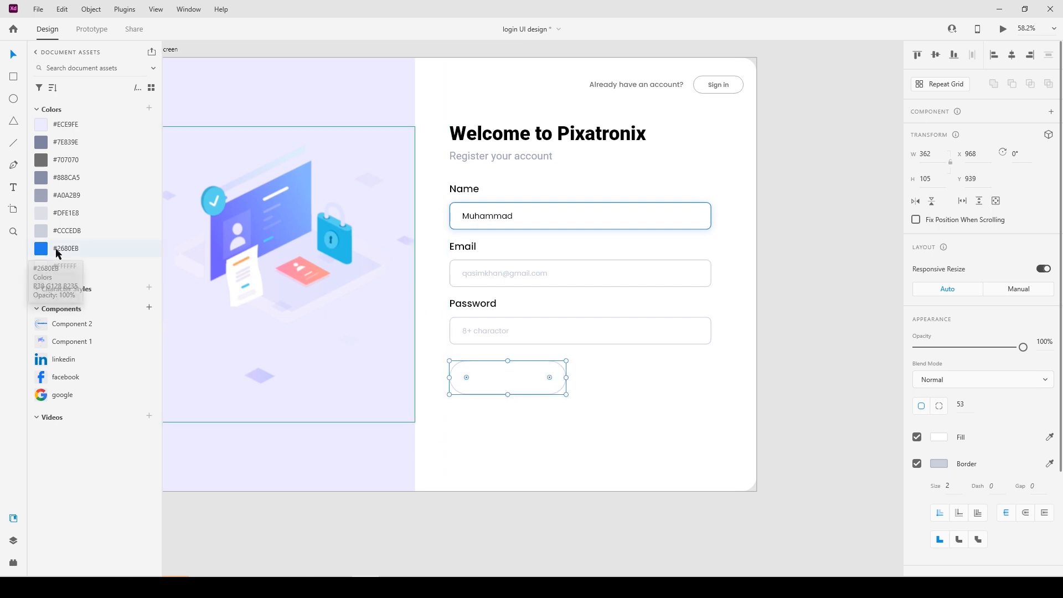
# Fill the pill with the saved purple swatch and start a text label on it.
pyautogui.click(384, 526)
pyautogui.scroll(1, 387, 437)
pyautogui.click(534, 409)
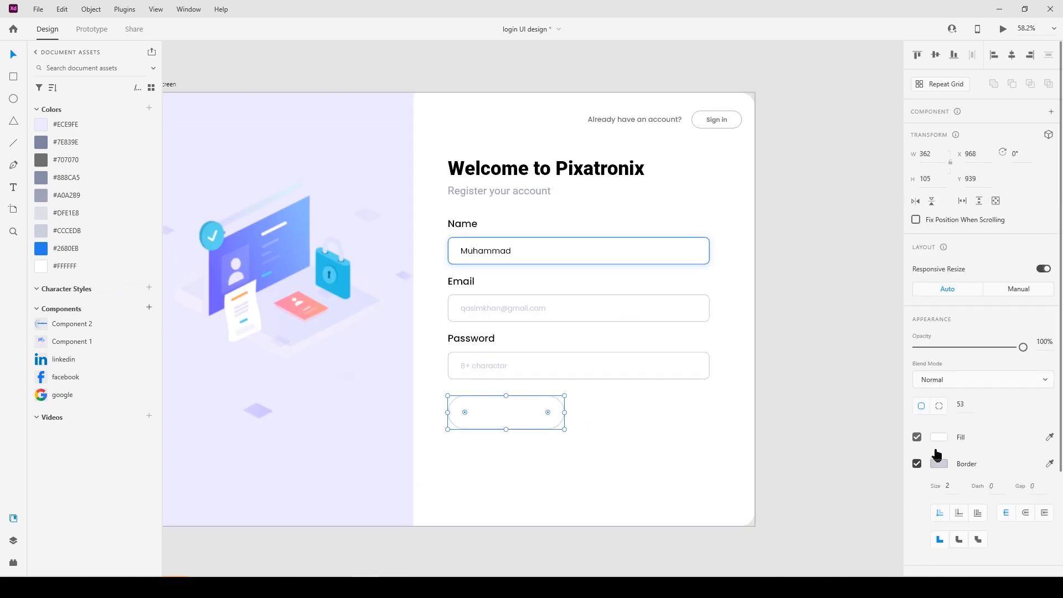
pyautogui.click(936, 437)
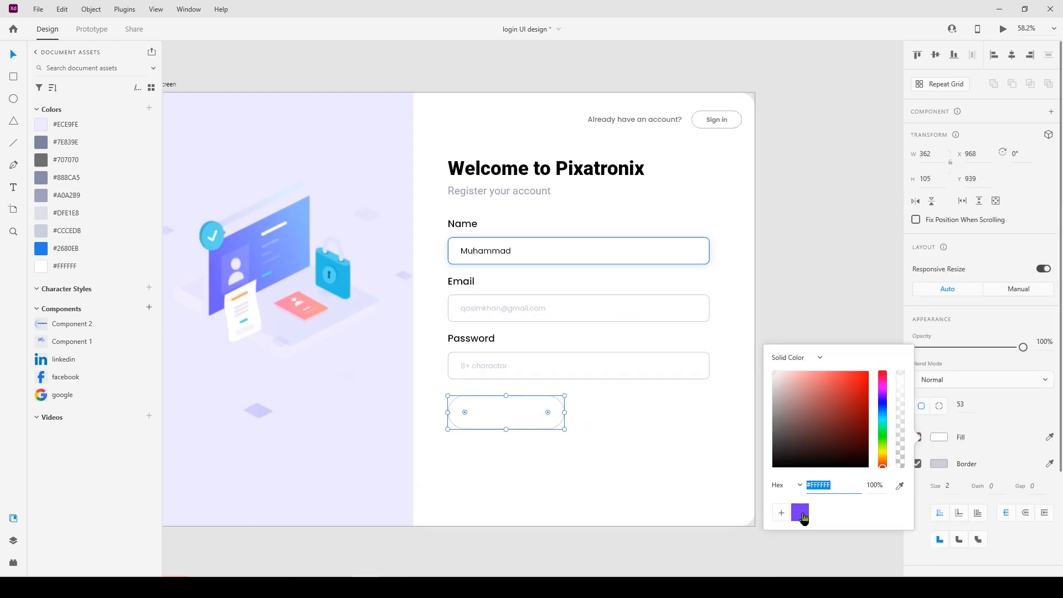
pyautogui.click(803, 515)
pyautogui.click(576, 539)
pyautogui.click(519, 407)
pyautogui.click(458, 547)
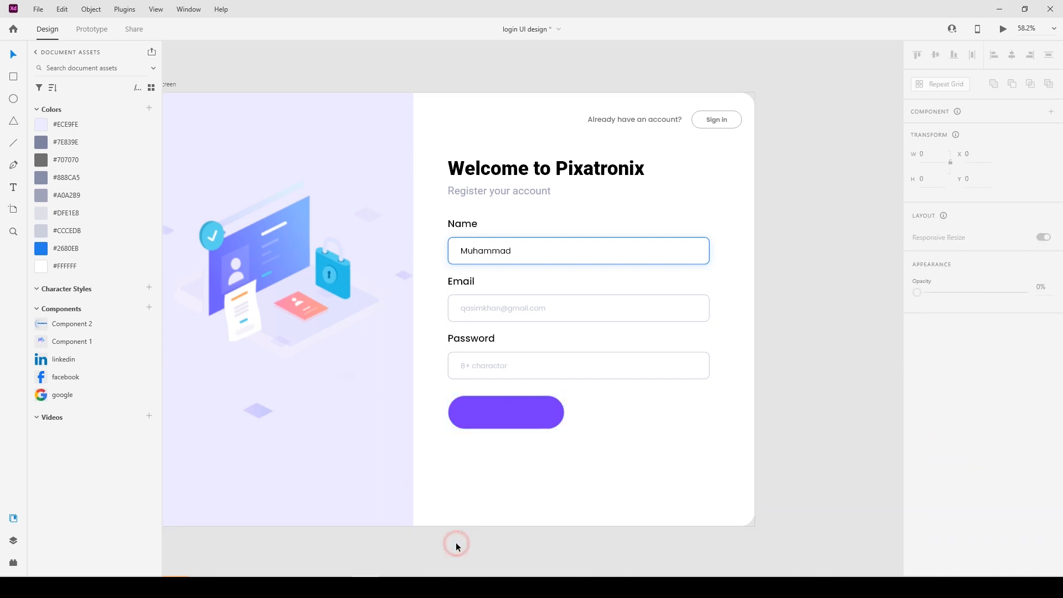
pyautogui.press('t')
pyautogui.click(491, 412)
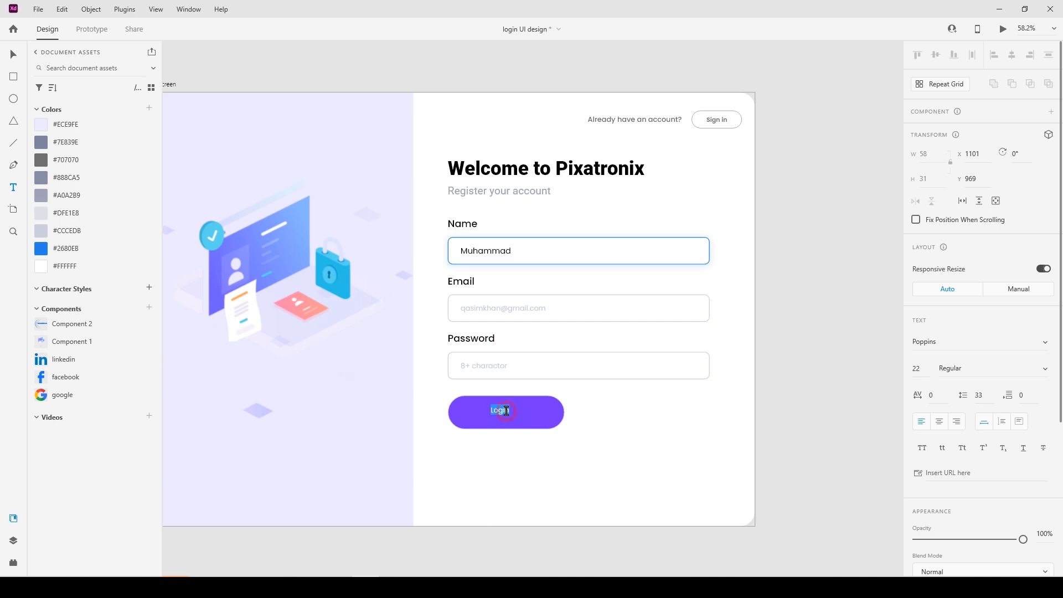
# Type the Sign up label and make it Bold.
pyautogui.write('Sign up')
pyautogui.click(14, 54)
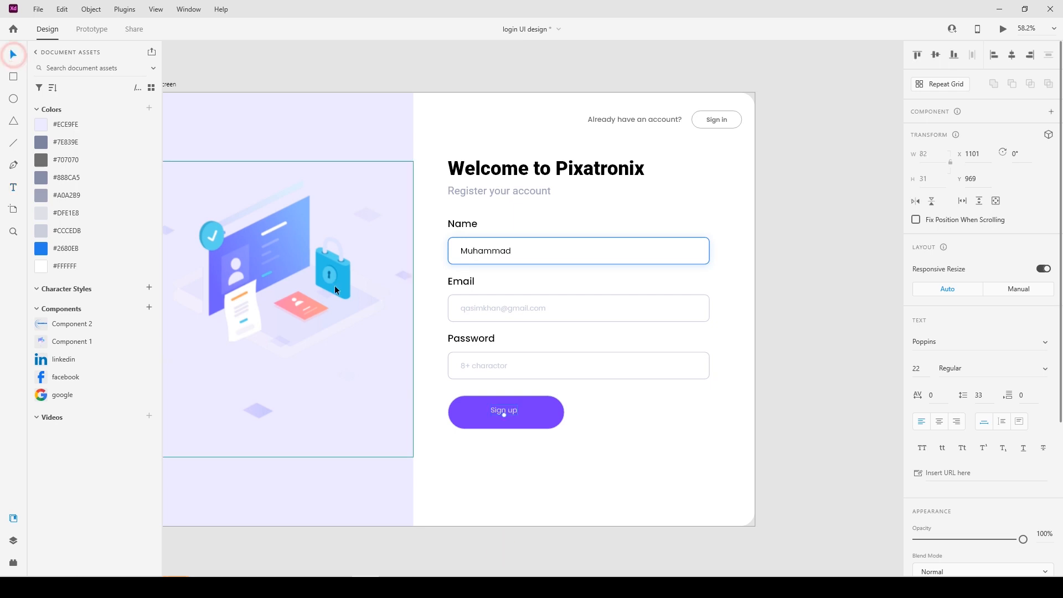
pyautogui.scroll(-3, 951, 465)
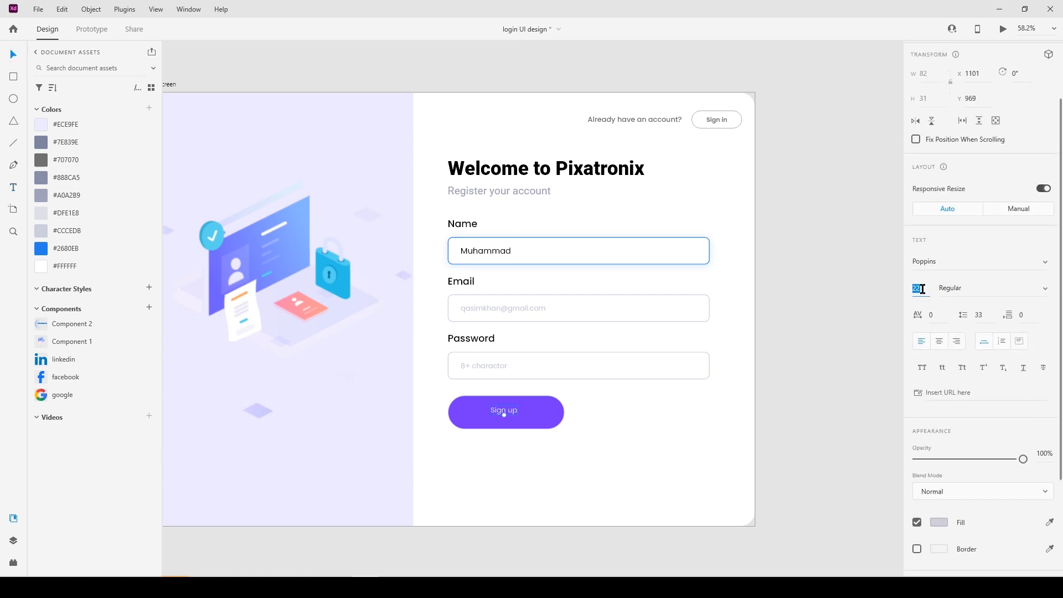
pyautogui.click(1045, 289)
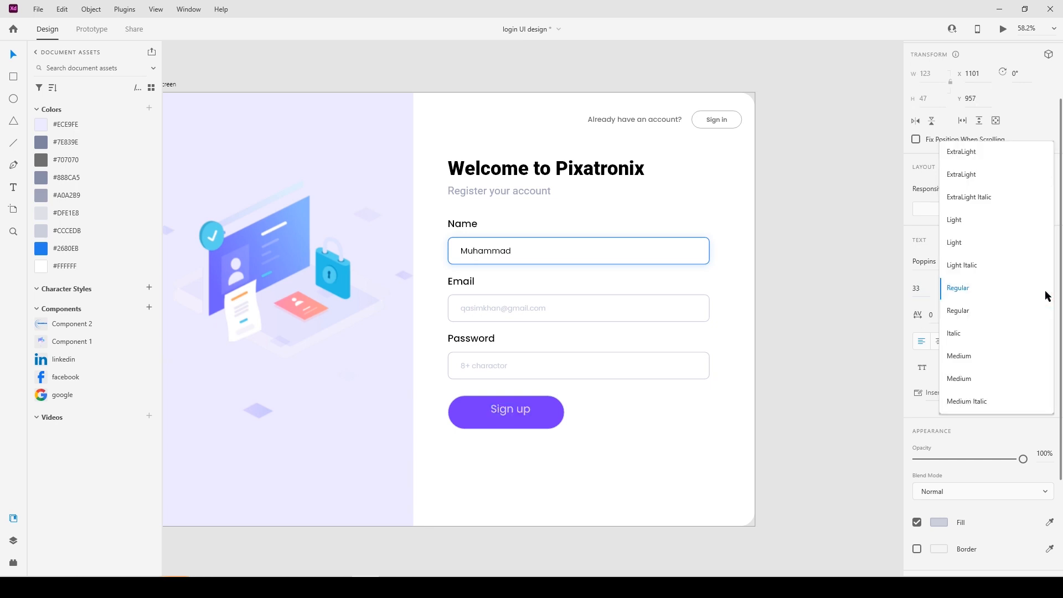
pyautogui.scroll(-4, 989, 359)
pyautogui.click(986, 347)
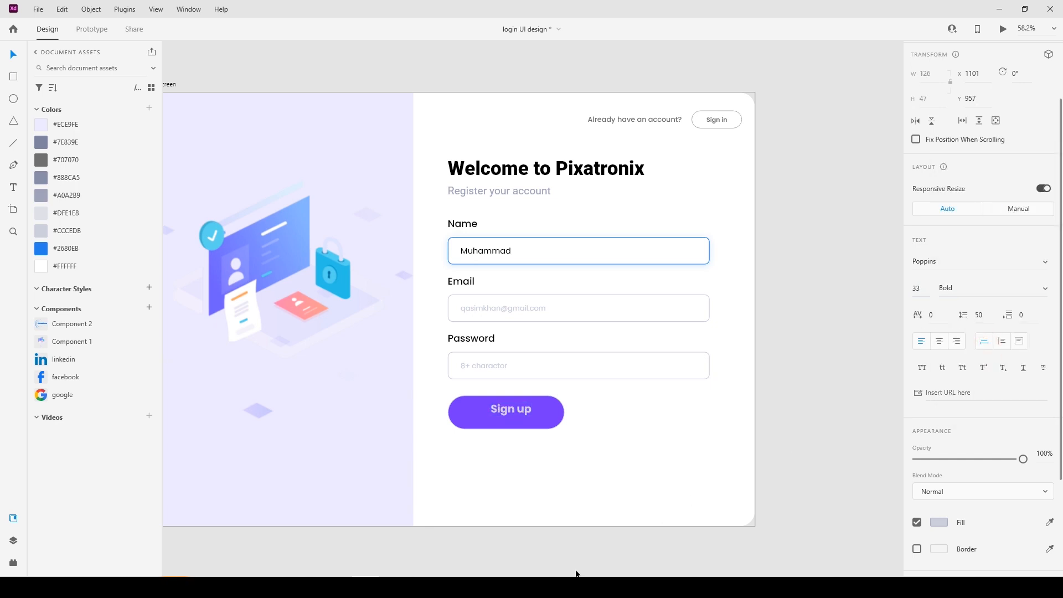
# Change the Sign up label's fill colour to white.
pyautogui.scroll(-5, 932, 432)
pyautogui.click(940, 389)
pyautogui.moveTo(800, 351); pyautogui.dragTo(743, 304)
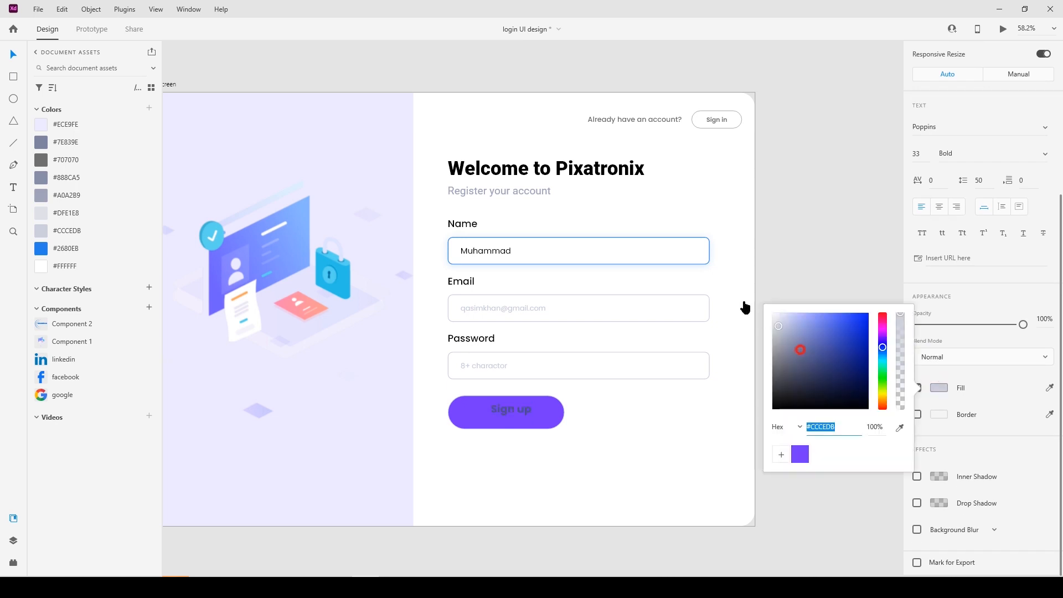
pyautogui.click(550, 523)
pyautogui.click(525, 410)
# Centre the Sign up label horizontally on the purple button, then right-click the white background shape.
pyautogui.keyDown('shift'); pyautogui.click(549, 417); pyautogui.keyUp('shift')
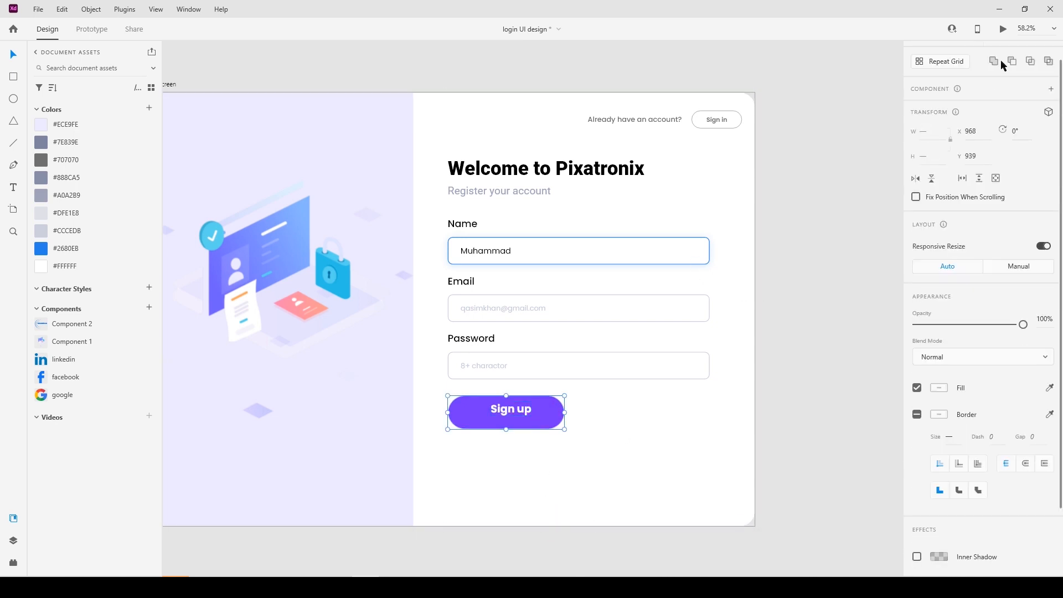
pyautogui.scroll(2, 1000, 61)
pyautogui.click(1012, 54)
pyautogui.rightClick(591, 487)
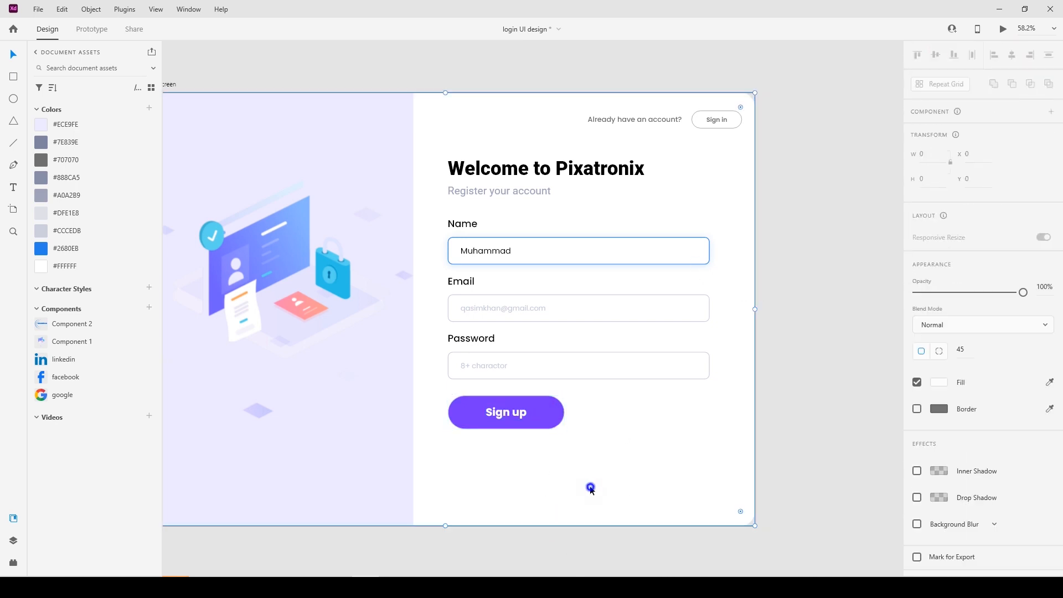
# Lock the white background shape and clear the selection.
pyautogui.click(634, 281)
pyautogui.click(822, 264)
pyautogui.click(579, 461)
pyautogui.scroll(-3, 593, 371)
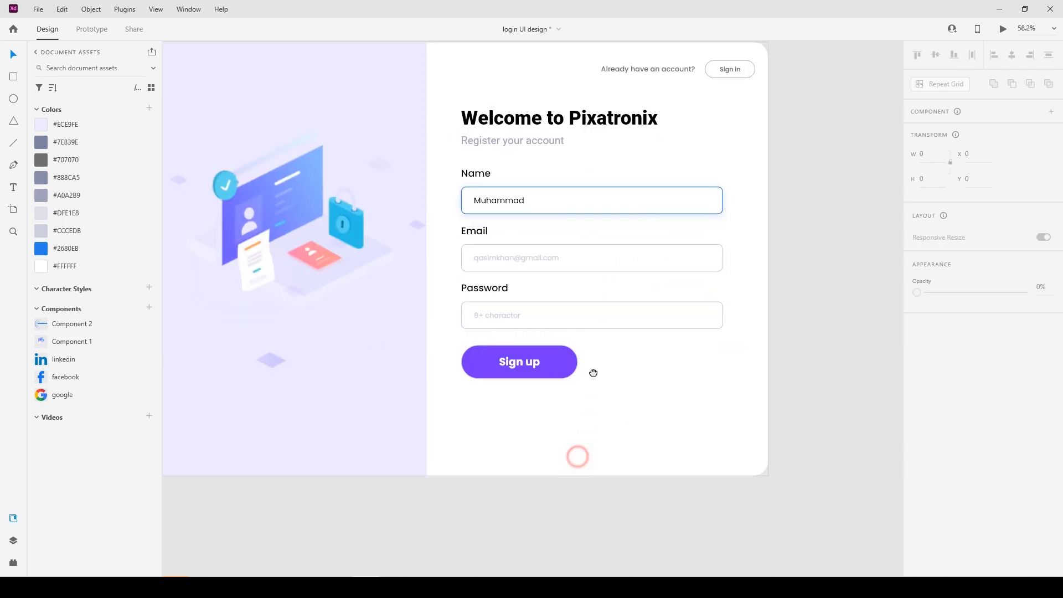
# Add the 'Create Account with' text below Sign up in grey #888CA5.
pyautogui.press('t')
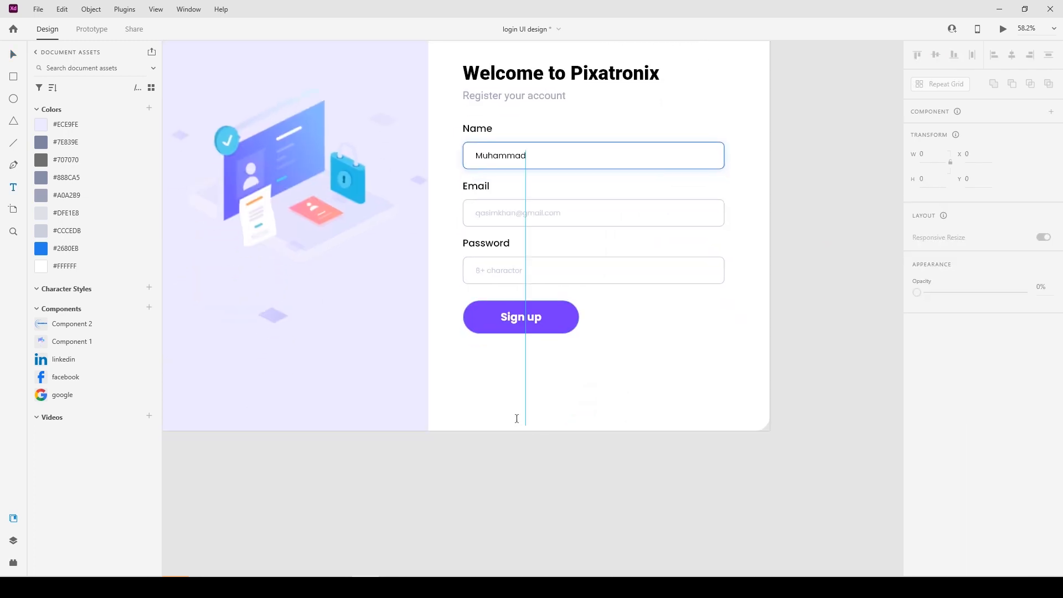
pyautogui.click(456, 394)
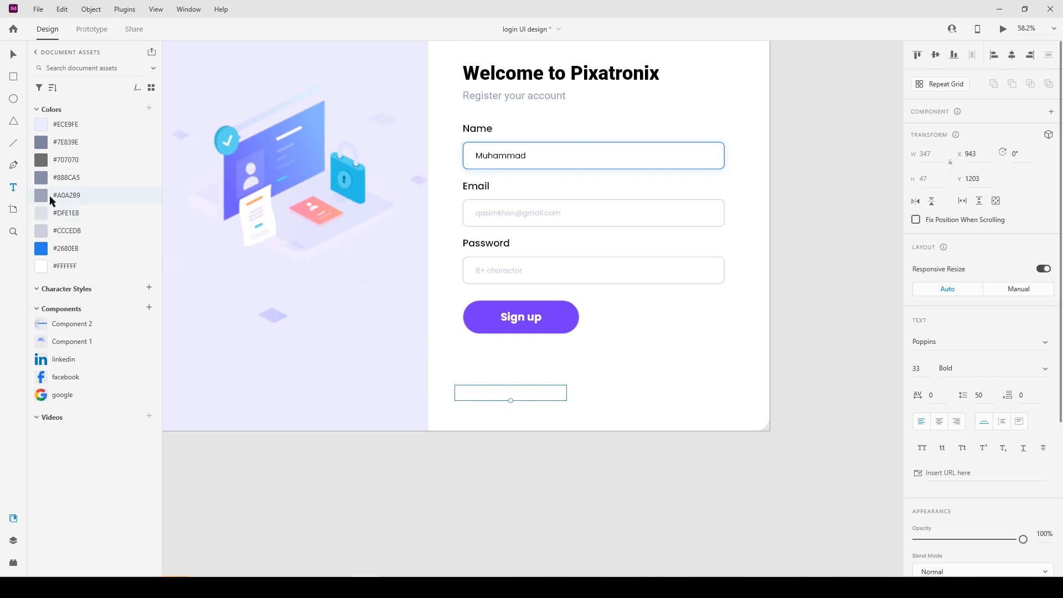
pyautogui.click(59, 146)
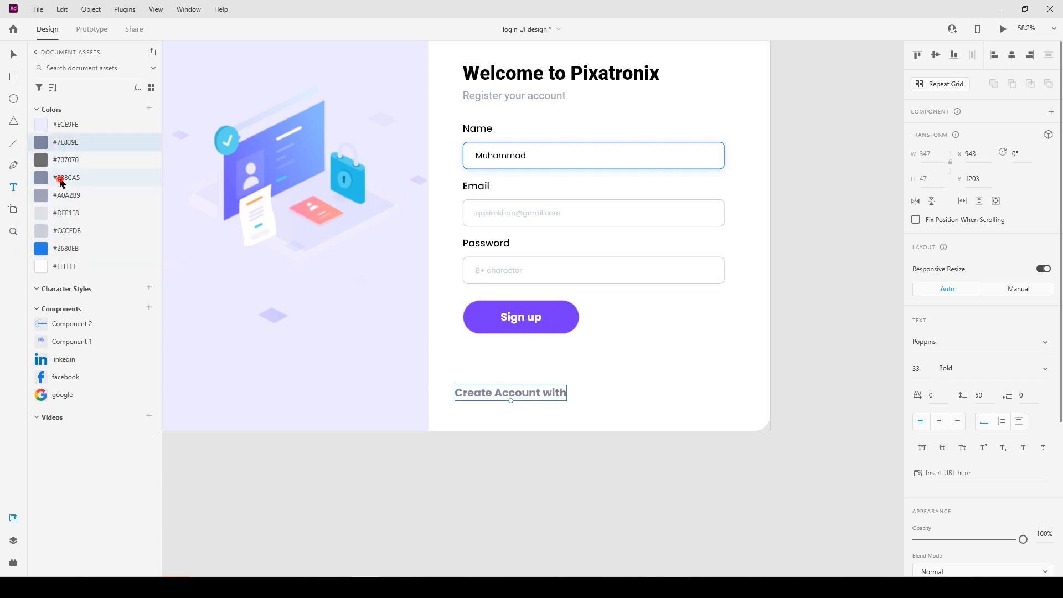
pyautogui.click(61, 181)
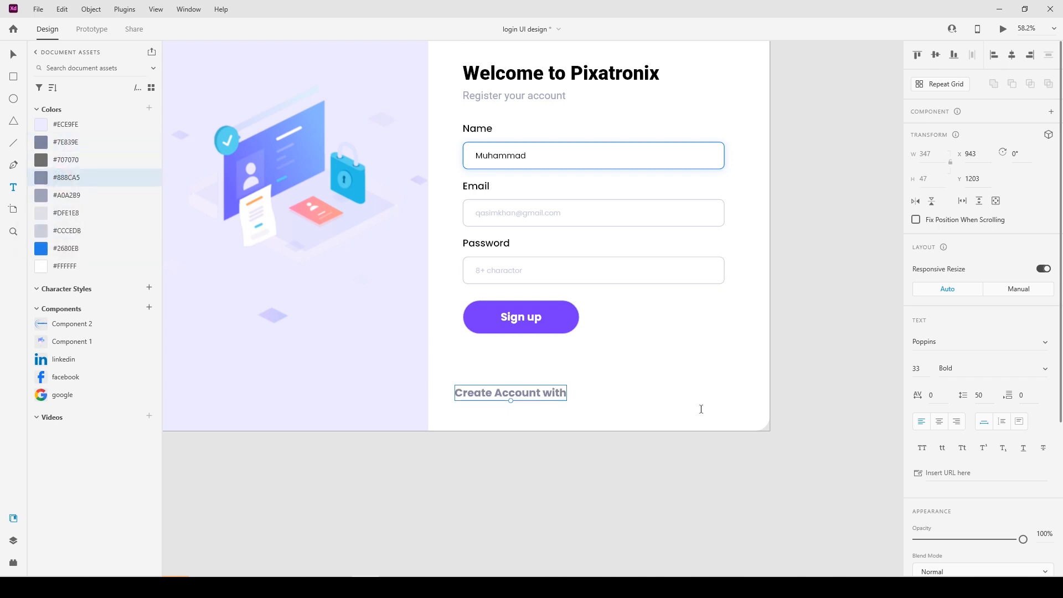
# Set the text to size 28 Regular and align it with the form's left edge.
pyautogui.click(930, 370)
pyautogui.click(1048, 370)
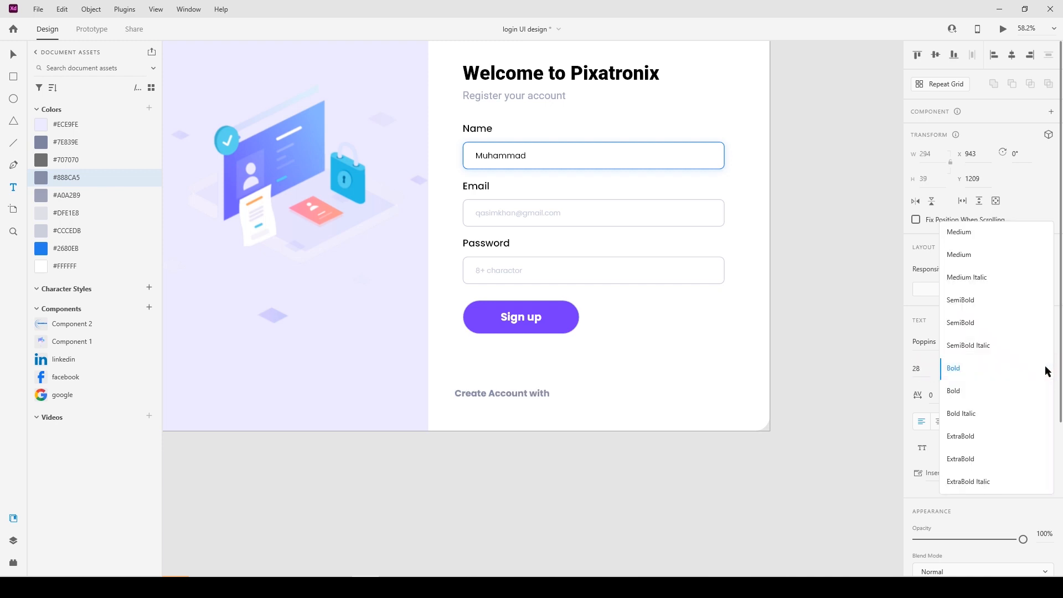
pyautogui.scroll(2, 985, 273)
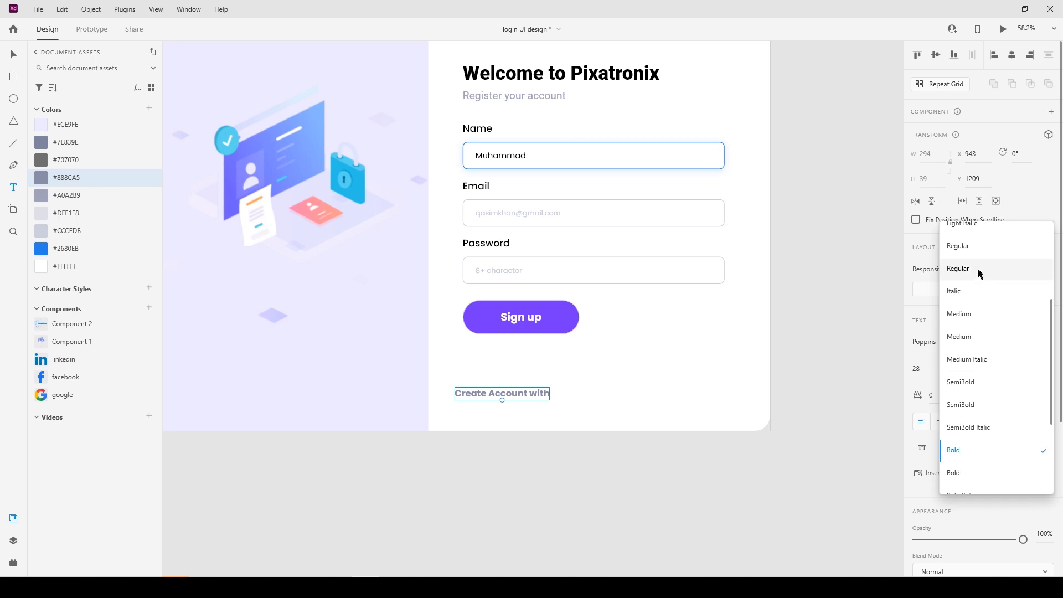
pyautogui.click(983, 269)
pyautogui.press('Escape')
pyautogui.moveTo(535, 394)
pyautogui.mouseDown()
pyautogui.moveTo(564, 392)
pyautogui.moveTo(536, 394)
pyautogui.mouseUp()
pyautogui.click(530, 491)
pyautogui.moveTo(560, 442); pyautogui.dragTo(506, 459)
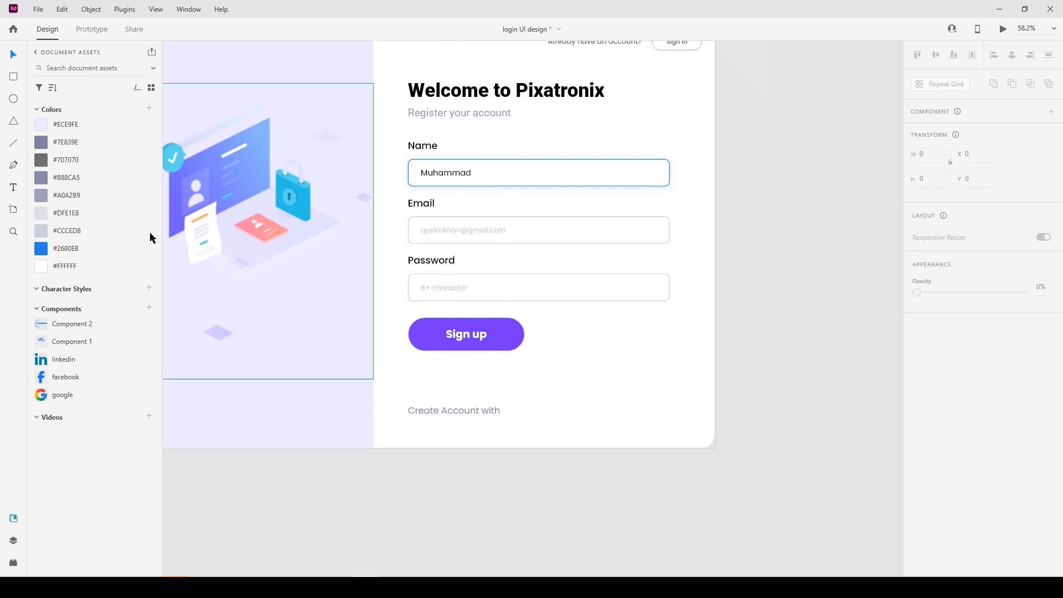
# Draw a 76 × 76 circle beside 'Create Account with'.
pyautogui.click(14, 98)
pyautogui.moveTo(525, 411); pyautogui.dragTo(537, 424)
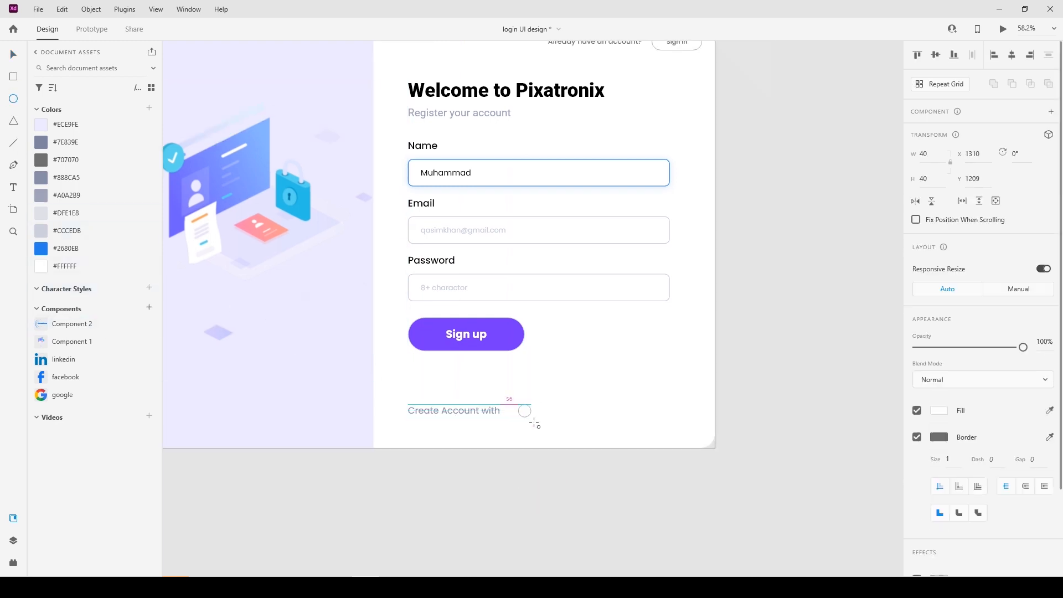
pyautogui.click(934, 156)
pyautogui.write('76')
pyautogui.click(940, 180)
pyautogui.write('67')
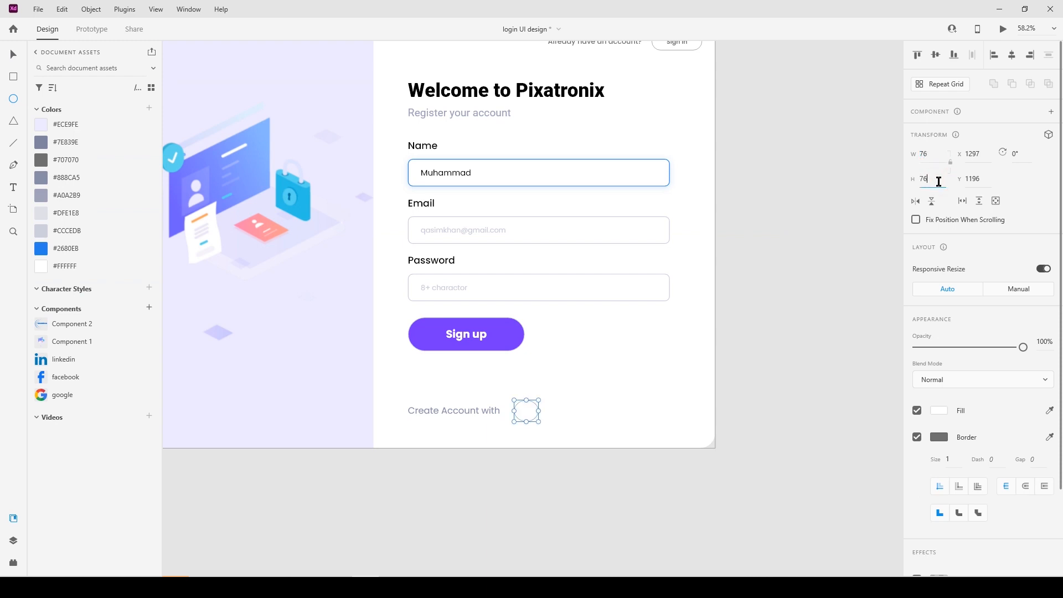
pyautogui.press('Return')
# Give the circle a 2-pt light grey #DFE1E8 border.
pyautogui.press('v')
pyautogui.press('Return')
pyautogui.click(99, 214)
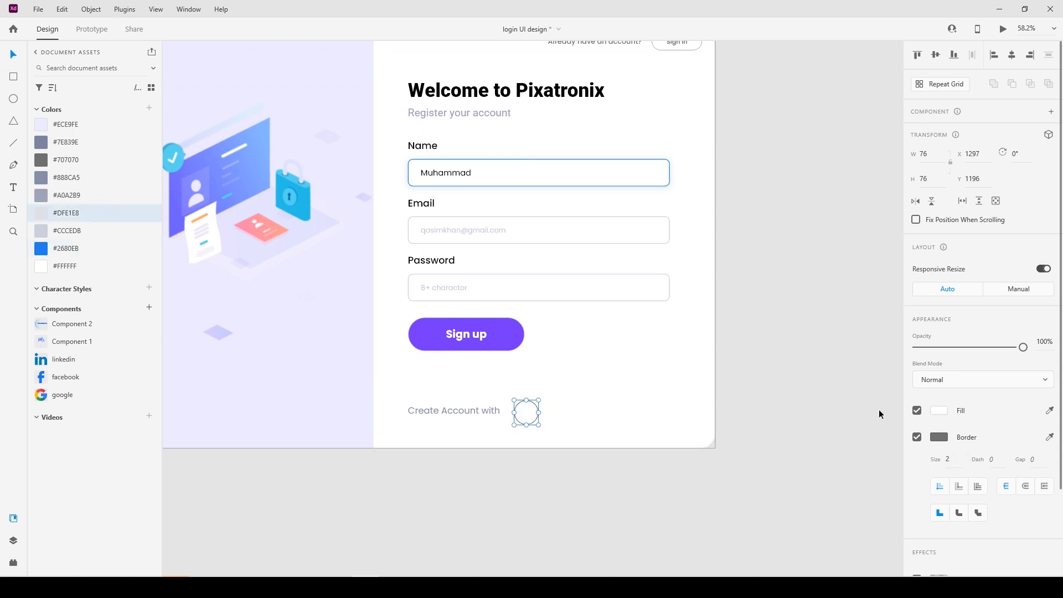
pyautogui.click(1049, 438)
pyautogui.click(40, 219)
pyautogui.click(672, 501)
pyautogui.click(537, 419)
pyautogui.click(515, 476)
# Duplicate the circle and place the facebook, linkedin and google icons below the artboard.
pyautogui.moveTo(50, 379); pyautogui.dragTo(475, 491)
pyautogui.moveTo(535, 420); pyautogui.dragTo(609, 418)
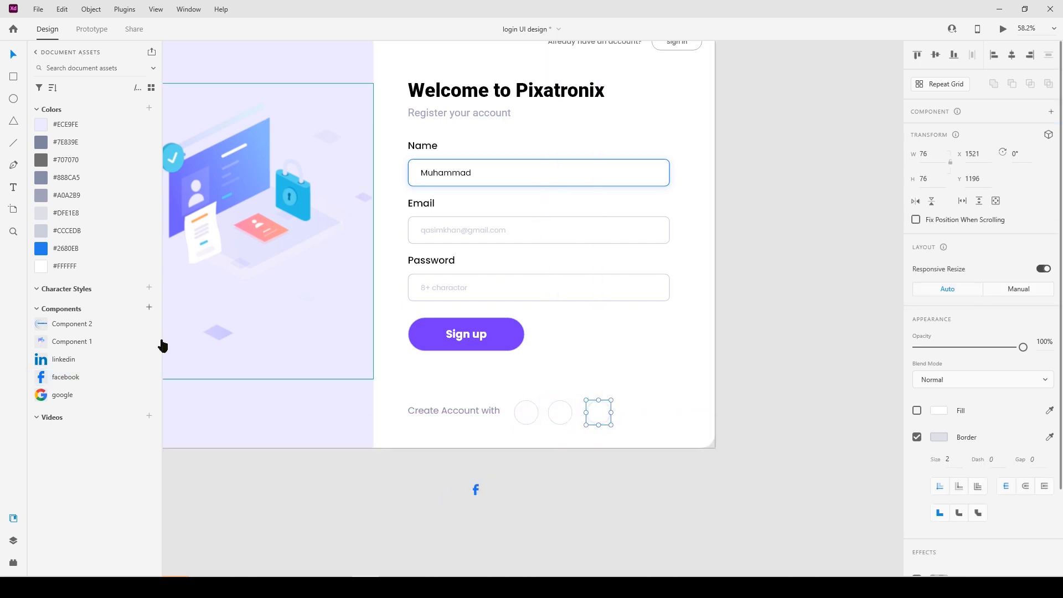
pyautogui.moveTo(50, 359); pyautogui.dragTo(531, 484)
pyautogui.moveTo(42, 394); pyautogui.dragTo(637, 487)
# Space the three circles evenly.
pyautogui.scroll(5, 569, 504)
pyautogui.click(529, 298)
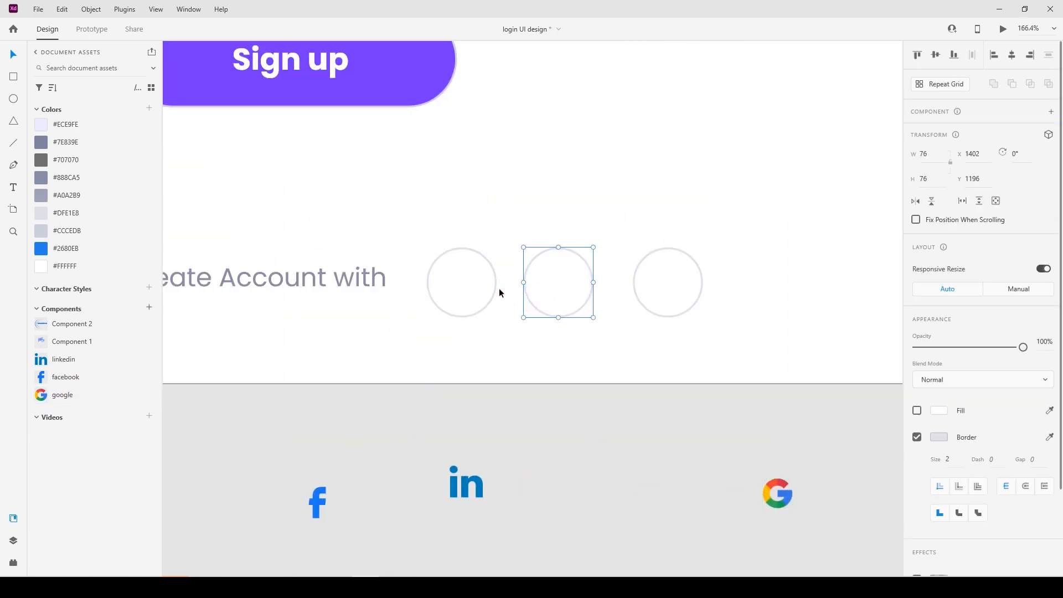
pyautogui.click(637, 287)
pyautogui.press('Left')
pyautogui.press('Left')
pyautogui.press('Left')
pyautogui.press('Left')
pyautogui.press('Left')
pyautogui.press('Left')
pyautogui.press('Left')
pyautogui.press('Left')
pyautogui.press('Left')
pyautogui.press('Left')
pyautogui.press('Left')
pyautogui.press('Left')
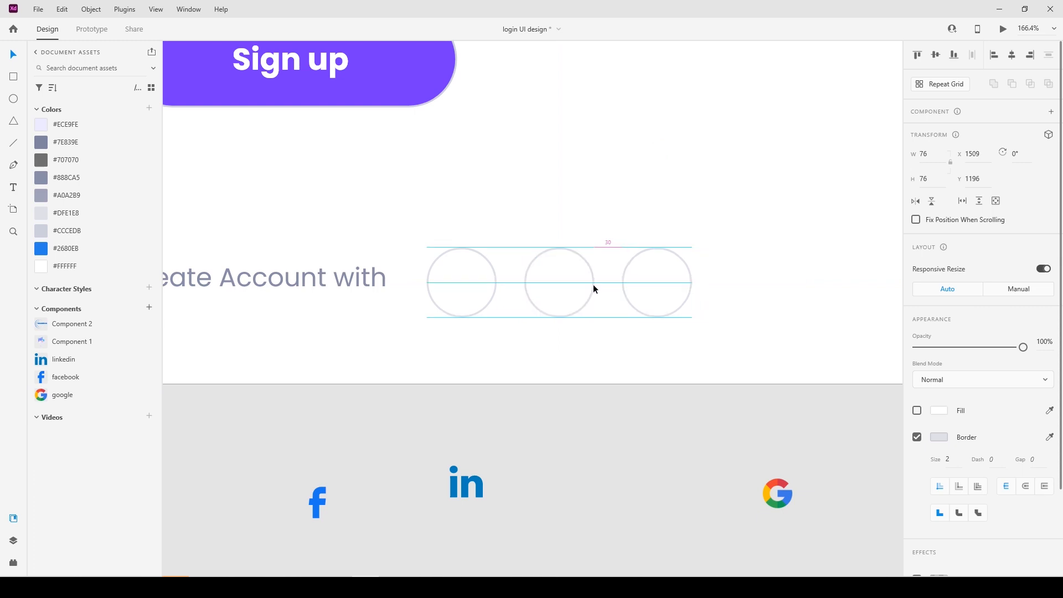
# Centre the facebook, linkedin and google icons inside the first, second and third circles.
pyautogui.click(381, 443)
pyautogui.moveTo(316, 501); pyautogui.dragTo(461, 280)
pyautogui.keyDown('shift'); pyautogui.click(495, 285); pyautogui.keyUp('shift')
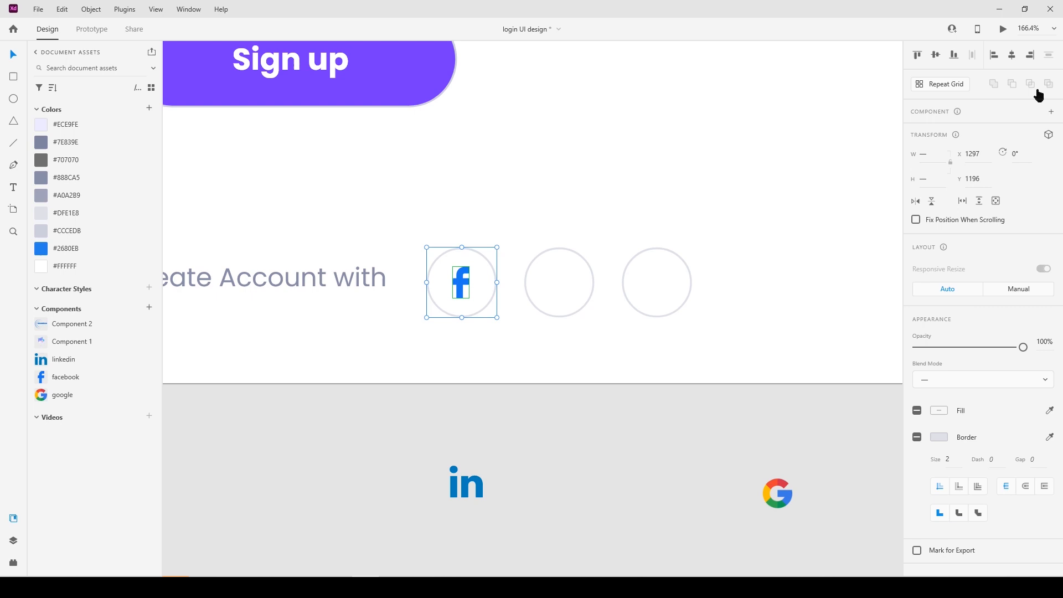
pyautogui.click(560, 419)
pyautogui.moveTo(474, 480); pyautogui.dragTo(568, 278)
pyautogui.keyDown('shift'); pyautogui.click(593, 281); pyautogui.keyUp('shift')
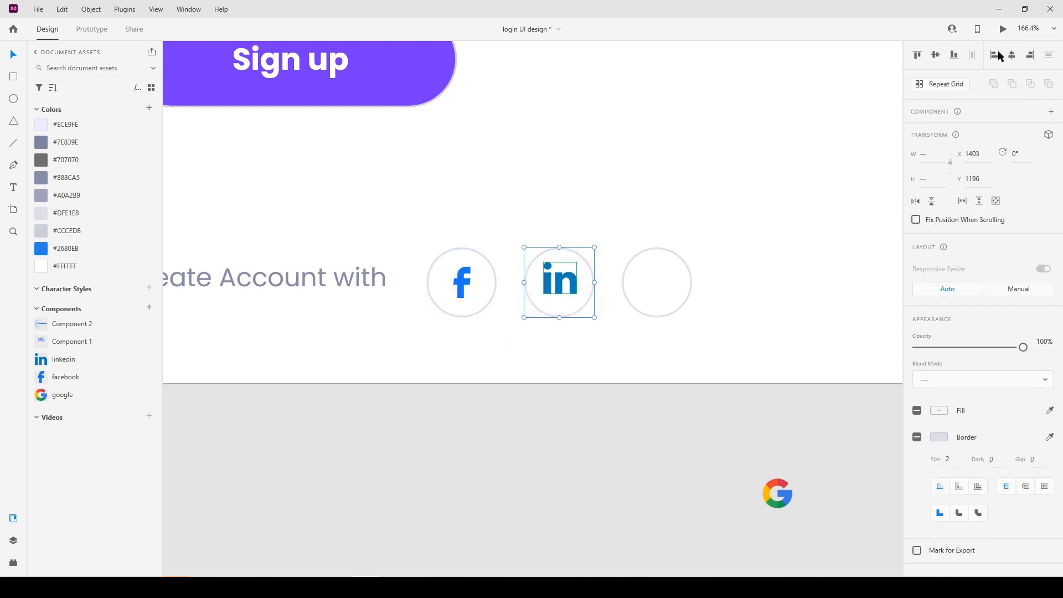
pyautogui.click(936, 55)
pyautogui.moveTo(777, 493); pyautogui.dragTo(666, 275)
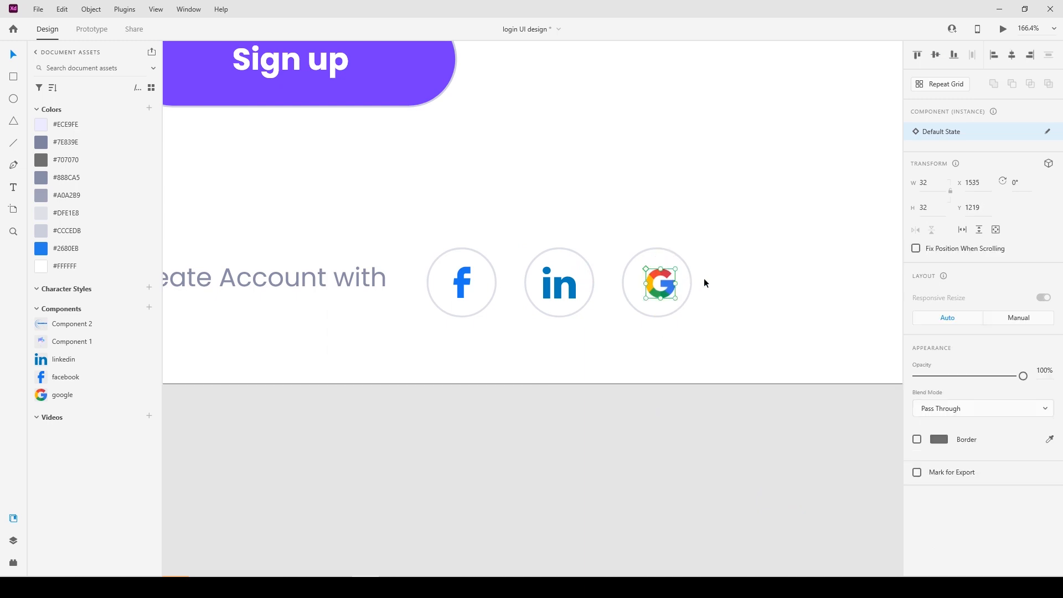
pyautogui.keyDown('shift'); pyautogui.click(690, 279); pyautogui.keyUp('shift')
pyautogui.click(1011, 55)
pyautogui.click(936, 55)
# Line up 'Create Account with' vertically with the icon row.
pyautogui.click(652, 416)
pyautogui.scroll(-1, 650, 417)
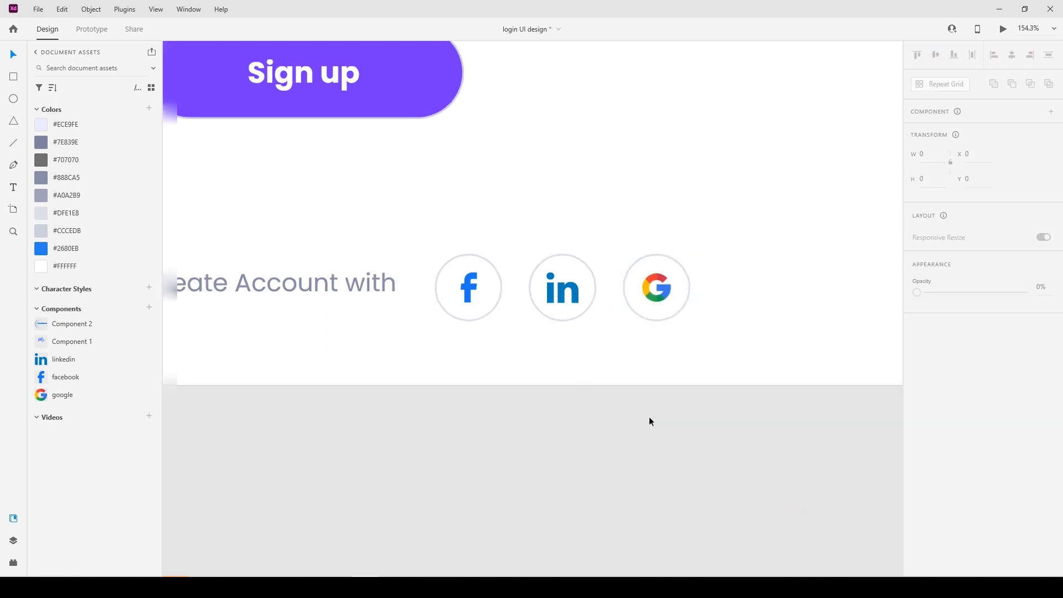
pyautogui.scroll(-4, 649, 416)
pyautogui.moveTo(487, 335); pyautogui.dragTo(486, 340)
pyautogui.keyDown('shift'); pyautogui.click(520, 342); pyautogui.keyUp('shift')
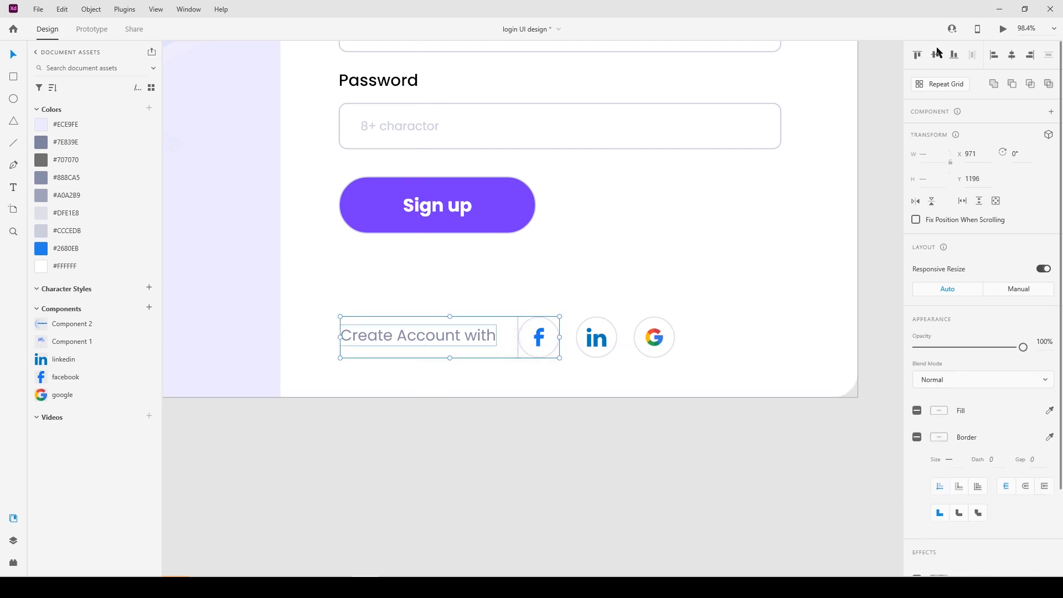
pyautogui.click(639, 367)
# Move the Sign up button down slightly.
pyautogui.click(479, 221)
pyautogui.hotkey('shift', 'Down')
pyautogui.hotkey('shift', 'Down')
pyautogui.click(427, 435)
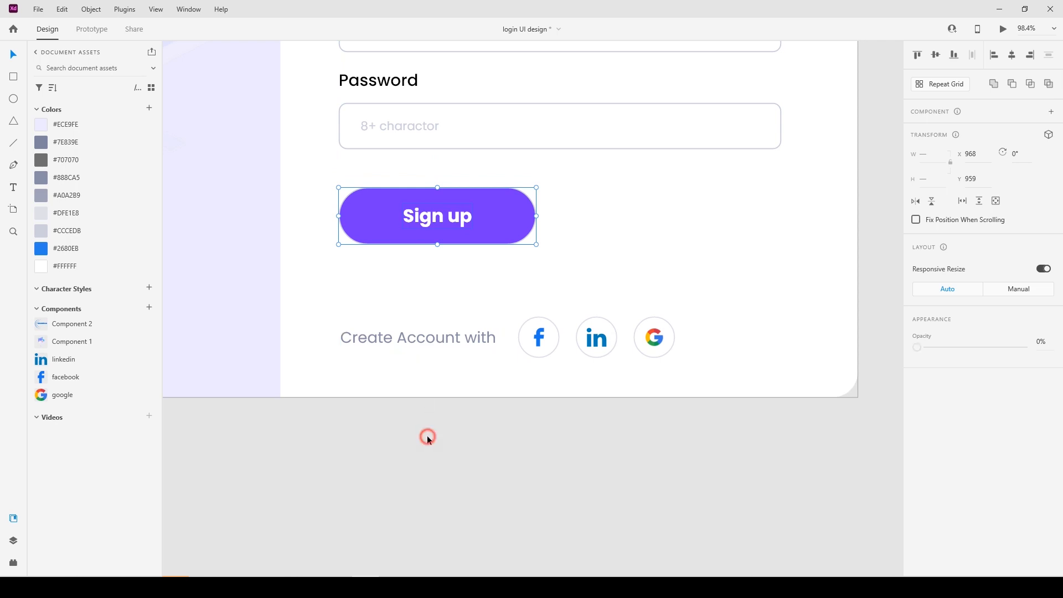
pyautogui.scroll(-6, 427, 435)
# Place the logo at the artboard's top-left corner, nudged inward, and launch the desktop preview.
pyautogui.moveTo(494, 346); pyautogui.dragTo(545, 362)
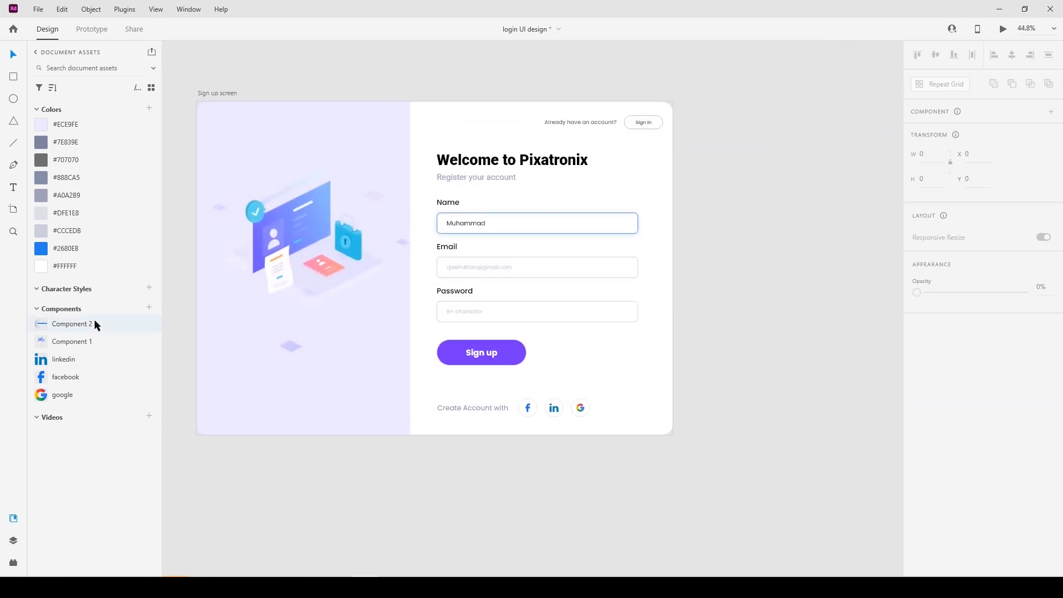
pyautogui.moveTo(395, 499); pyautogui.dragTo(208, 113)
pyautogui.hotkey('shift', 'Down')
pyautogui.hotkey('shift', 'Down')
pyautogui.hotkey('shift', 'Down')
pyautogui.hotkey('shift', 'Down')
pyautogui.hotkey('shift', 'Right')
pyautogui.hotkey('shift', 'Right')
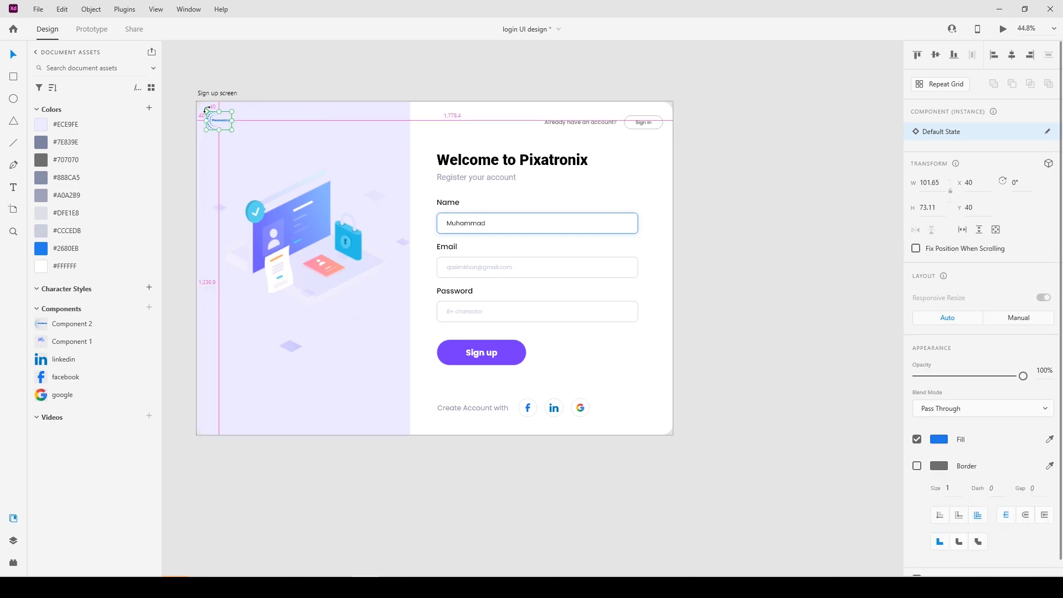
pyautogui.click(1002, 28)
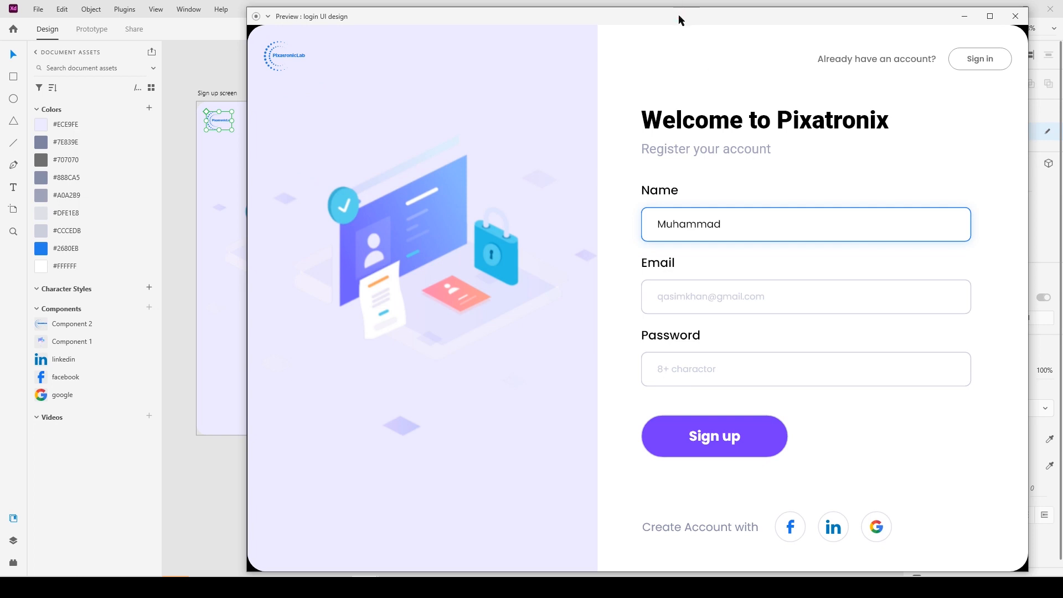
# Maximise the preview to review the sign-up screen, then close it.
pyautogui.doubleClick(679, 16)
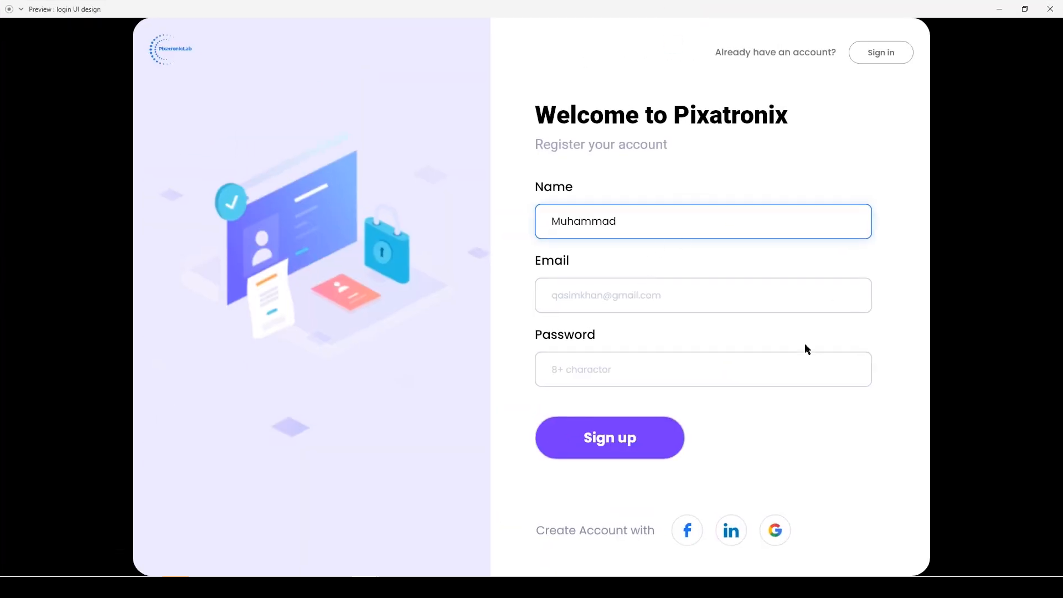
pyautogui.click(1049, 16)
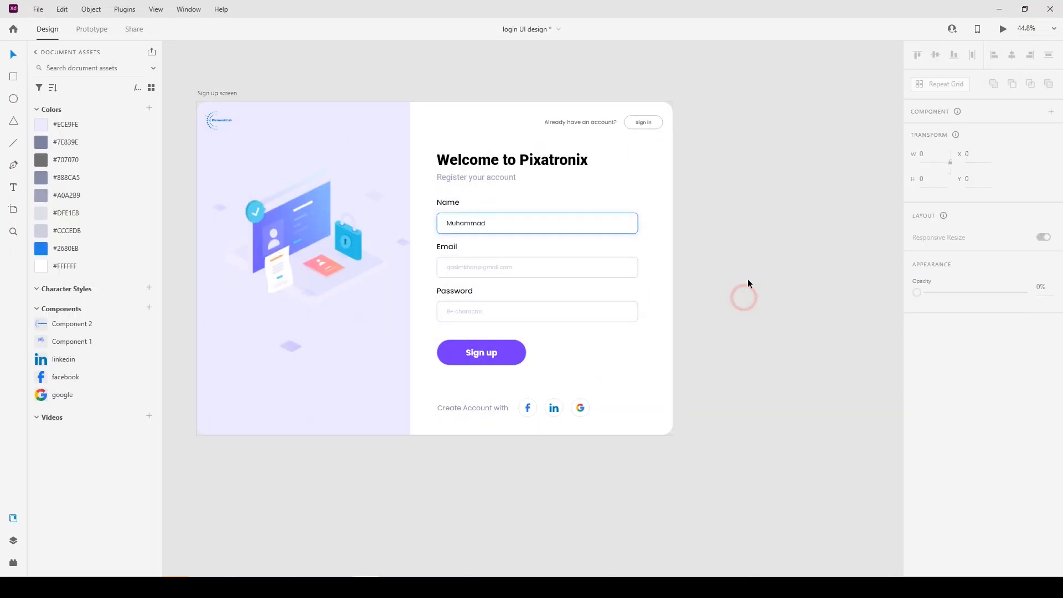